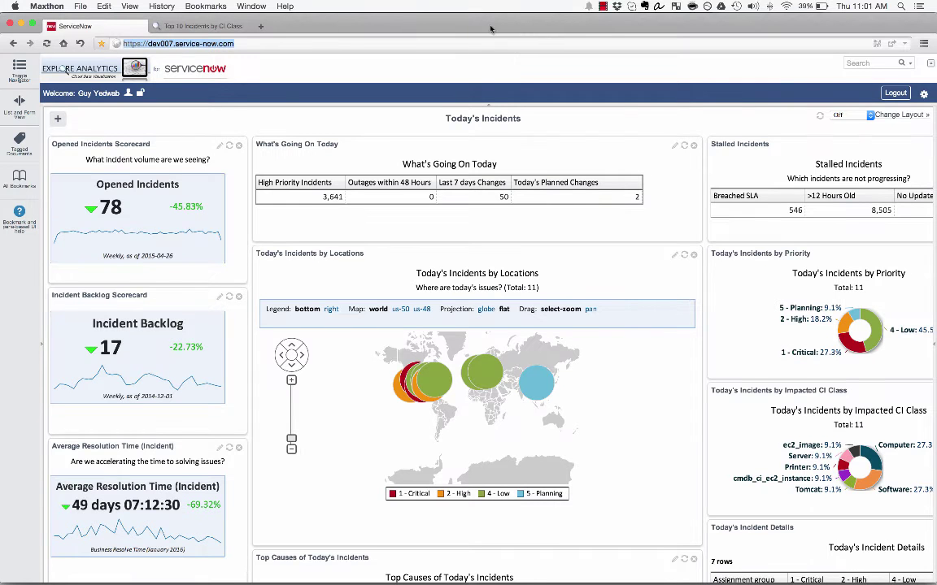
Open the ITSM: Group Manager's Overview dashboard with the dashboard list hidden.
left_click(256, 97)
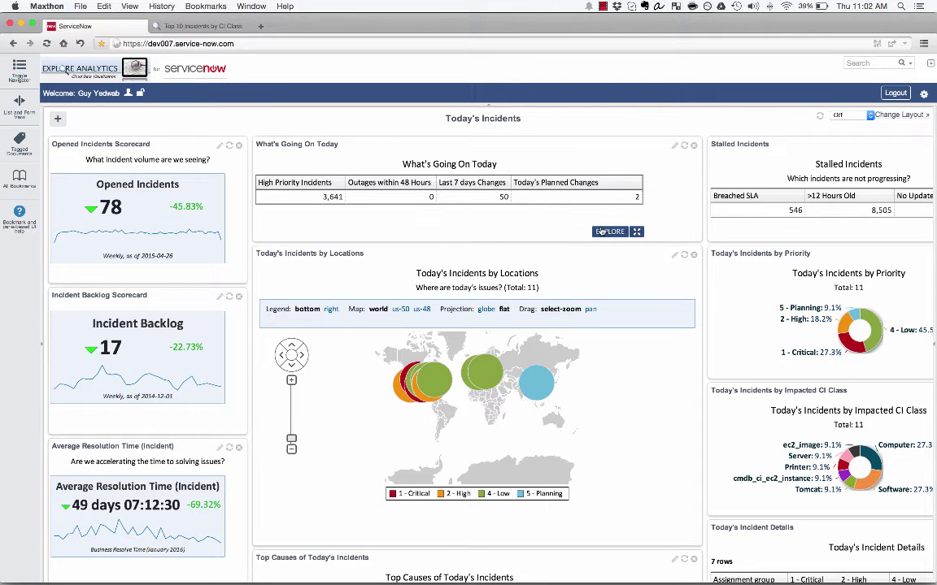
scroll(644, 242, "right", 5)
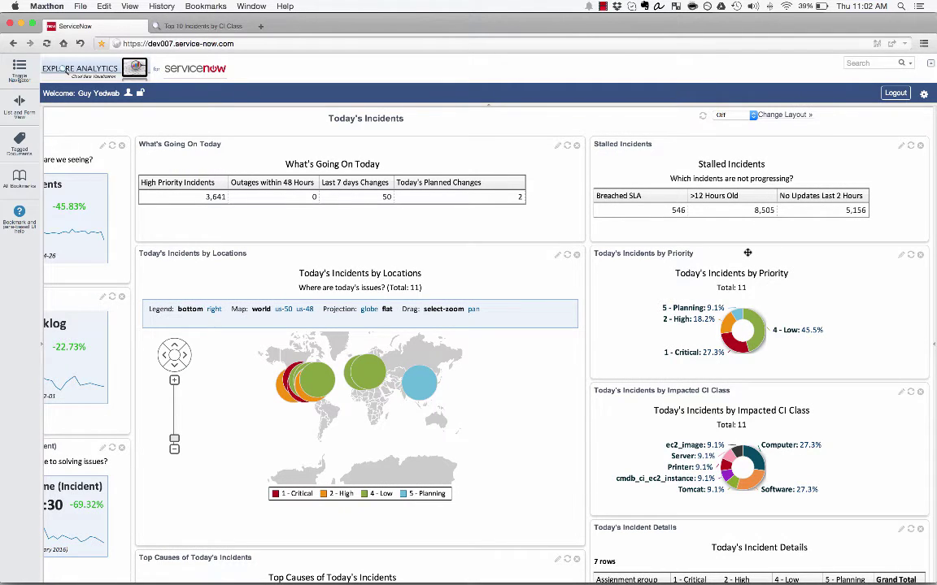
scroll(748, 253, "left", 1)
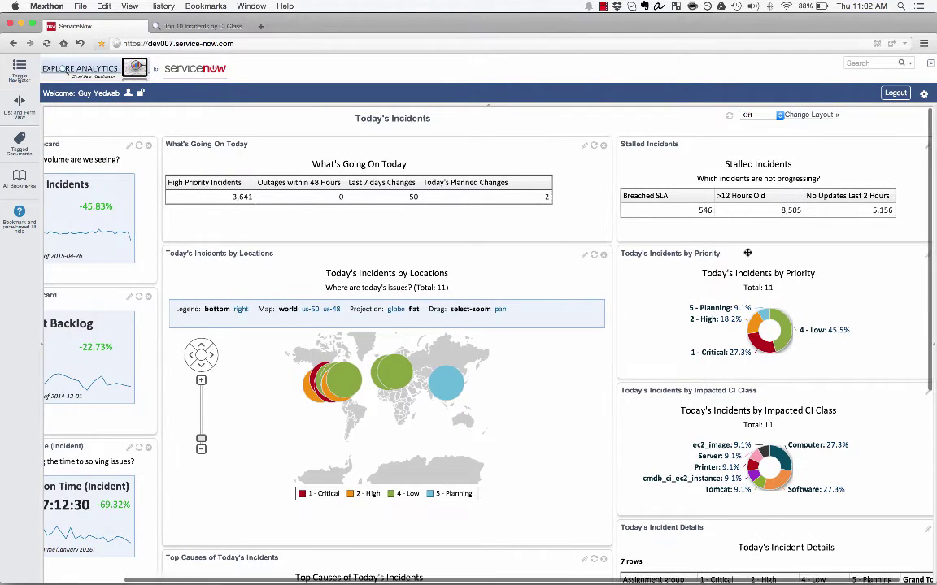
left_click(20, 69)
left_click(106, 195)
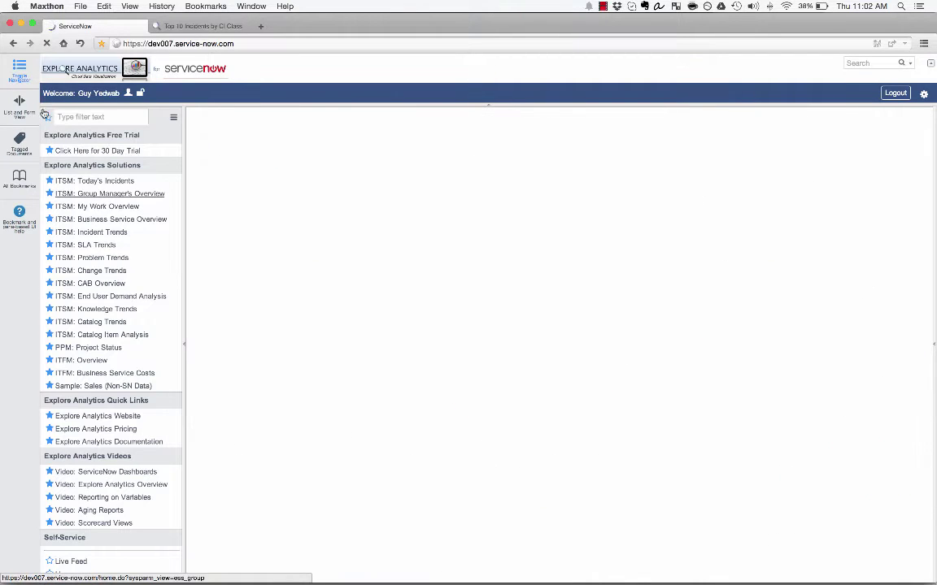
left_click(21, 79)
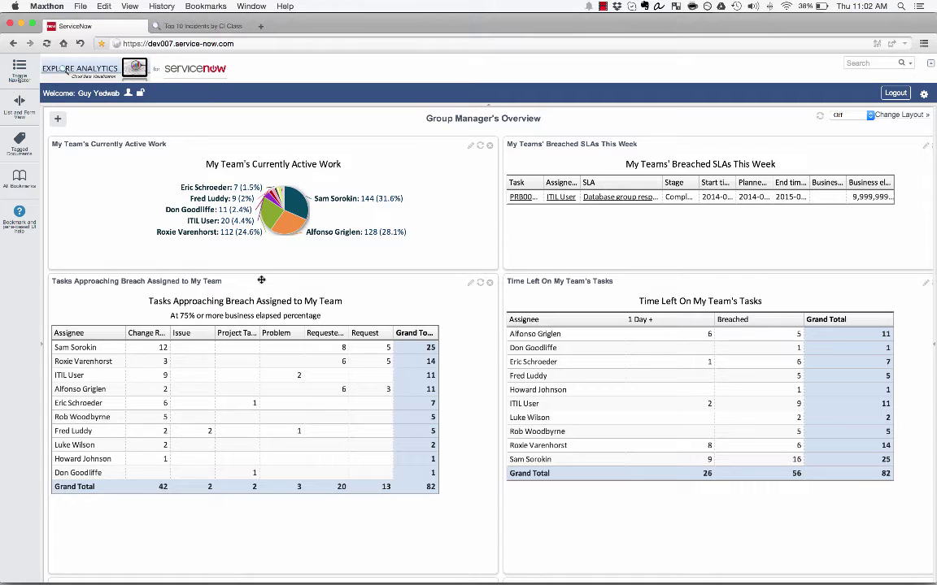
Inspect details for the largest active-work pie slice, then bring back the dashboard list.
mouse_move(259, 235)
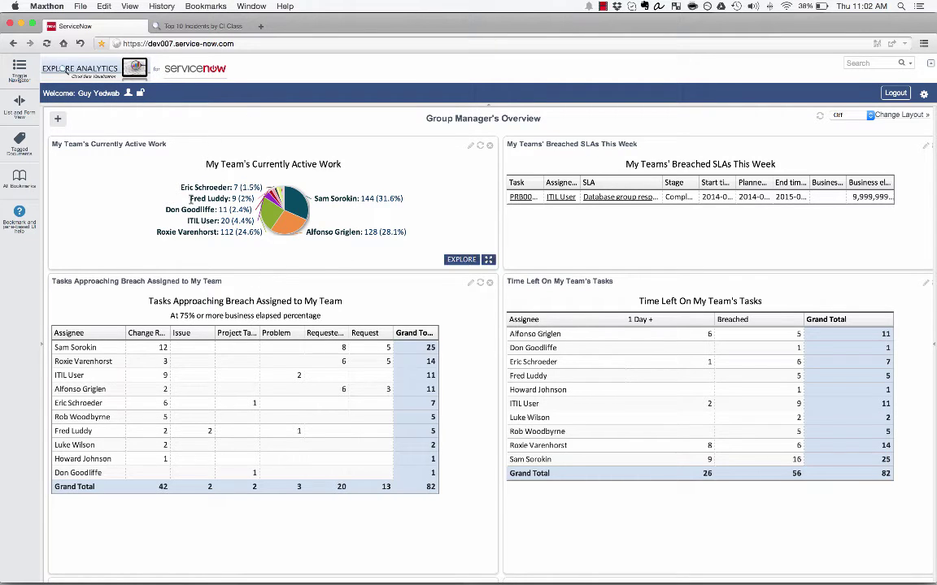
mouse_move(718, 247)
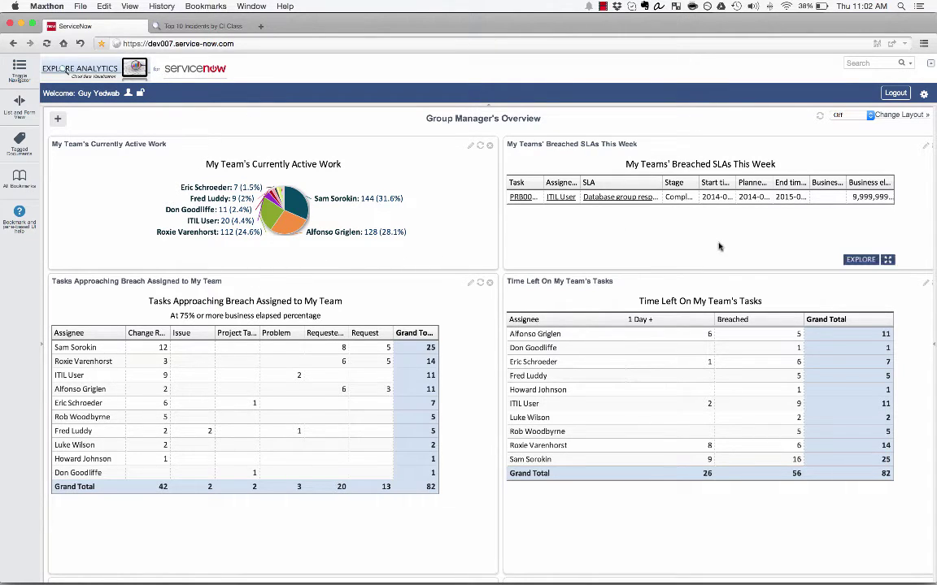
mouse_move(660, 270)
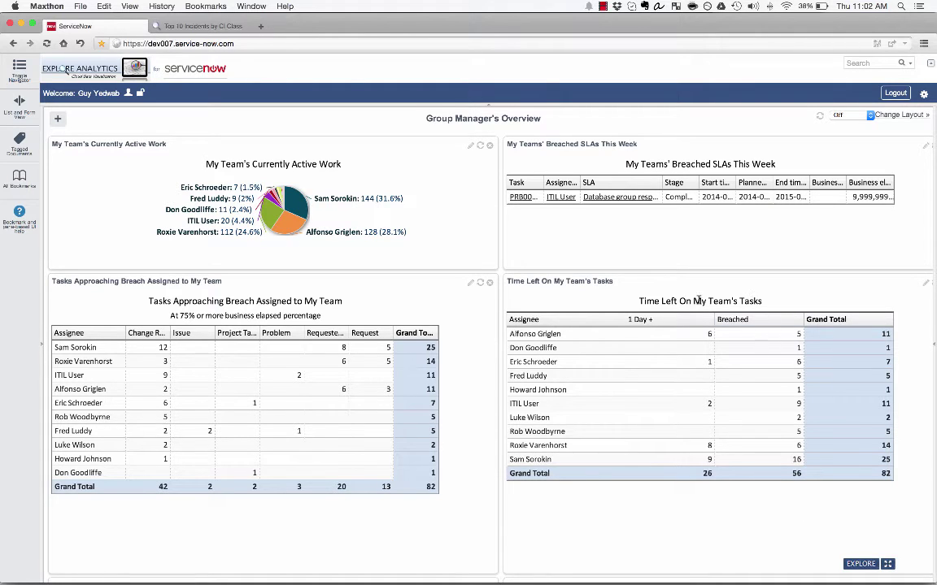
mouse_move(322, 348)
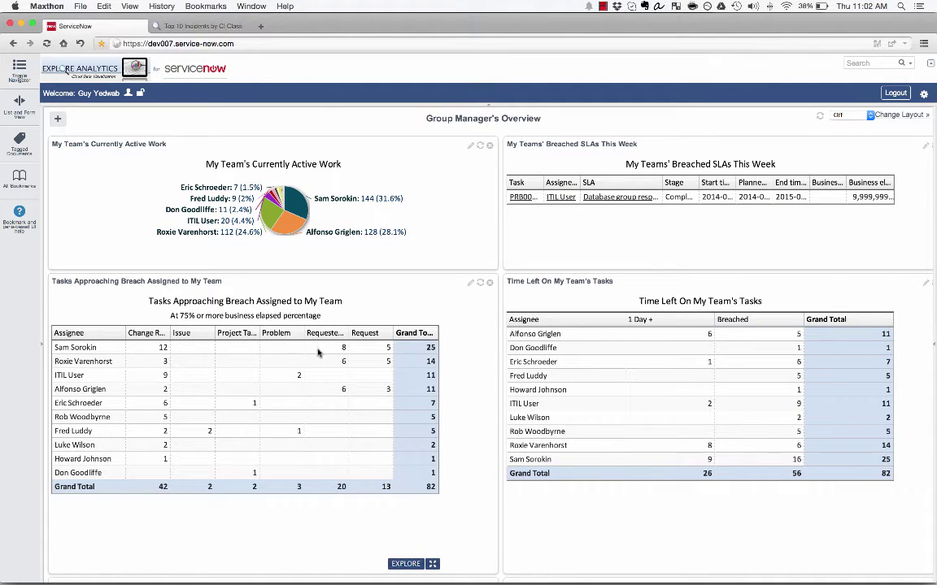
mouse_move(358, 235)
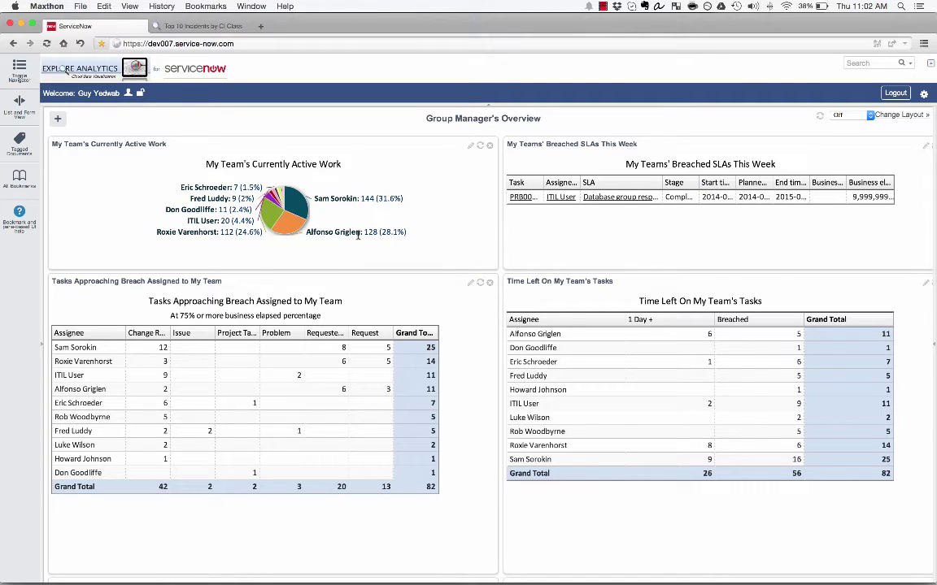
left_click(301, 203)
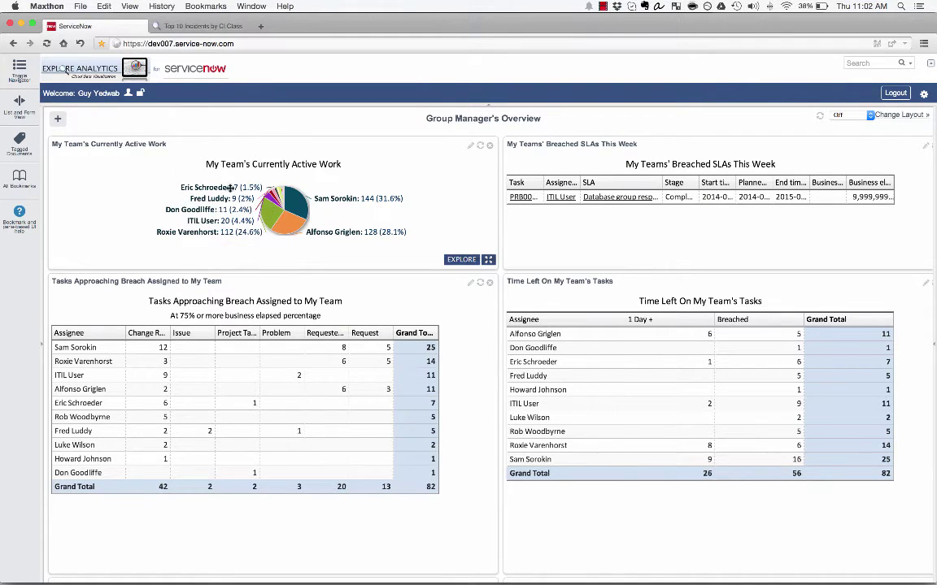
left_click(21, 72)
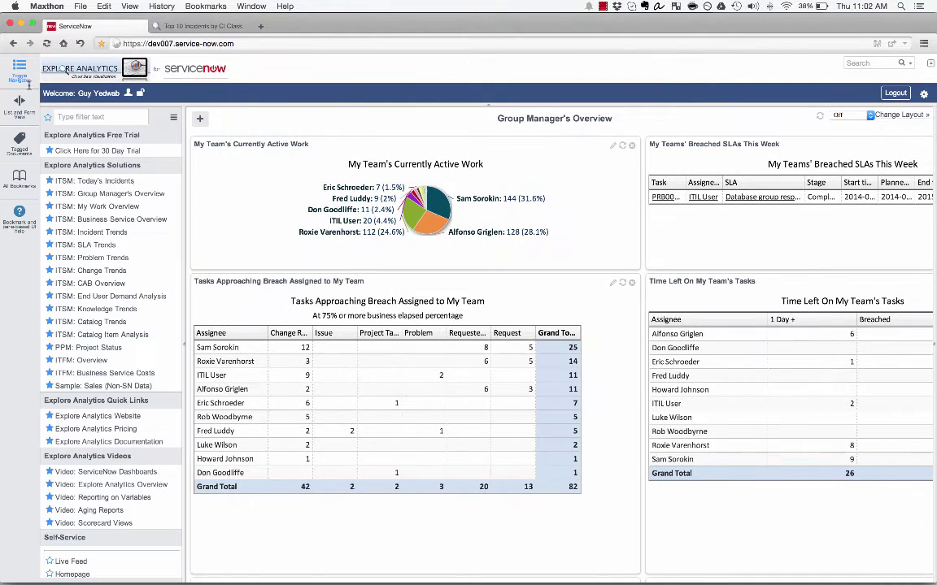
View ITSM: My Work Overview, then move on to ITSM: Business Service Overview.
left_click(109, 206)
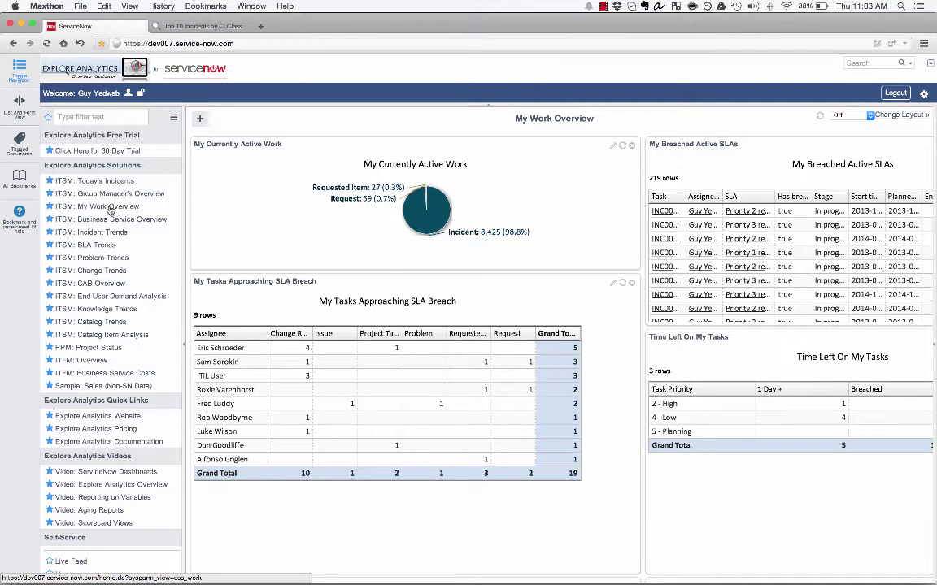
left_click(111, 220)
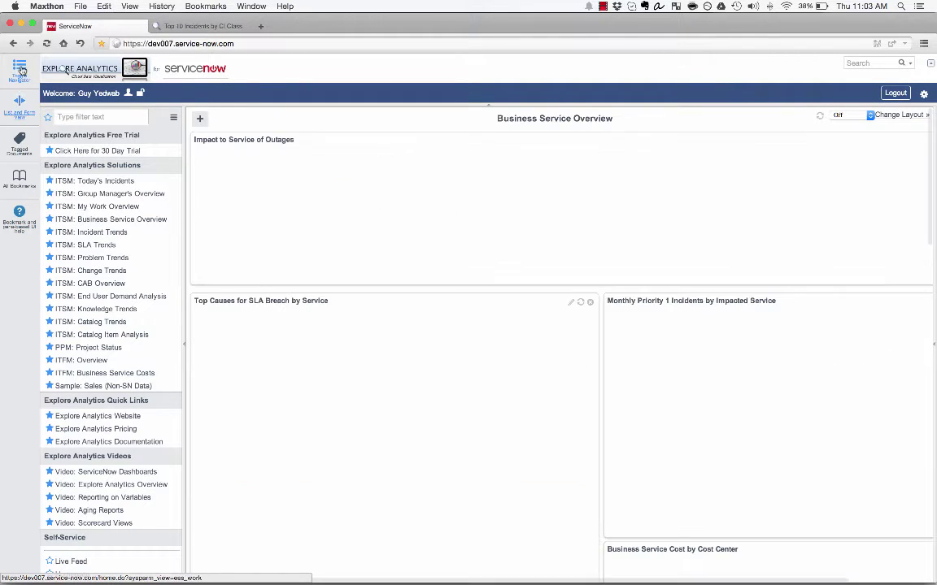
Widen the dashboard and highlight the Email row's 99.84 uptime and 2,721,600.00 cost.
left_click(21, 71)
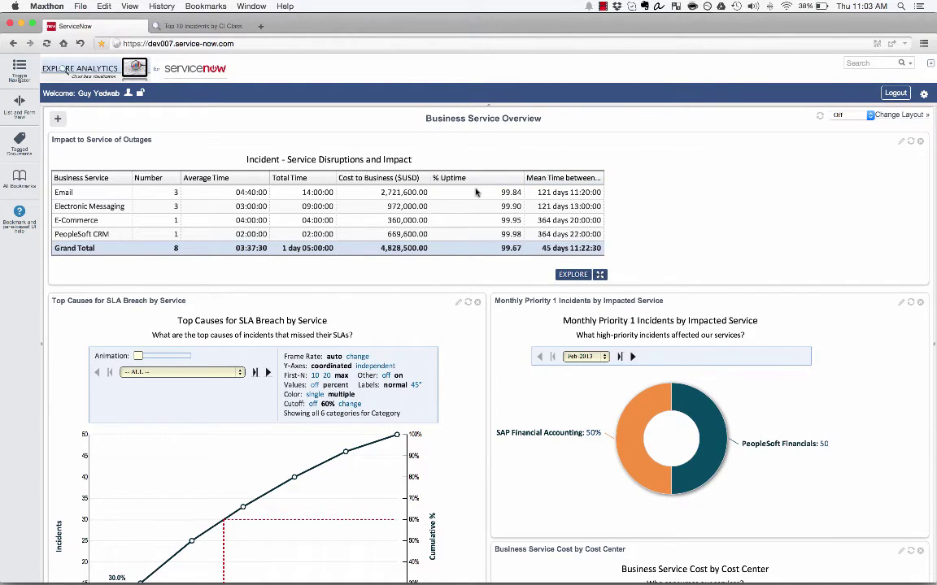
left_click_drag(499, 192, 526, 192)
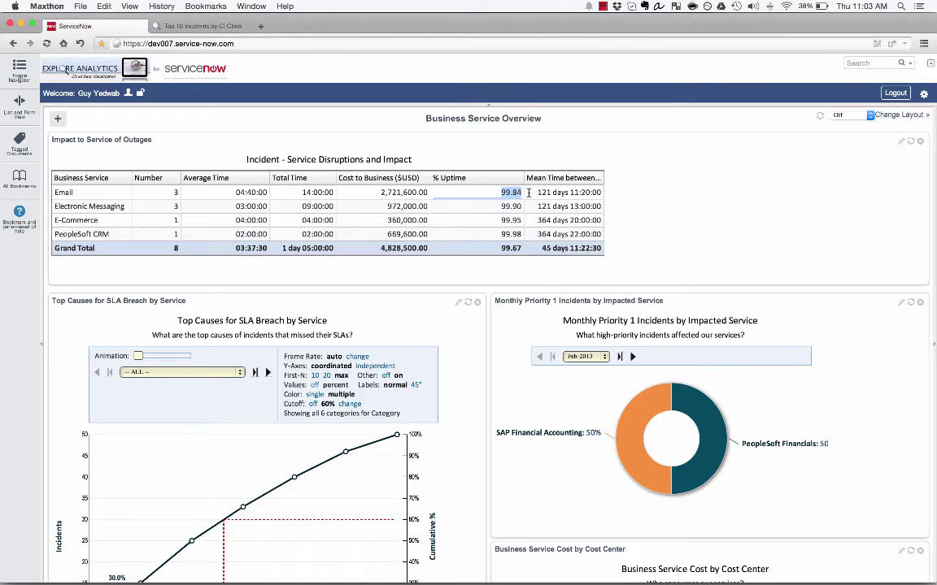
left_click_drag(379, 192, 436, 193)
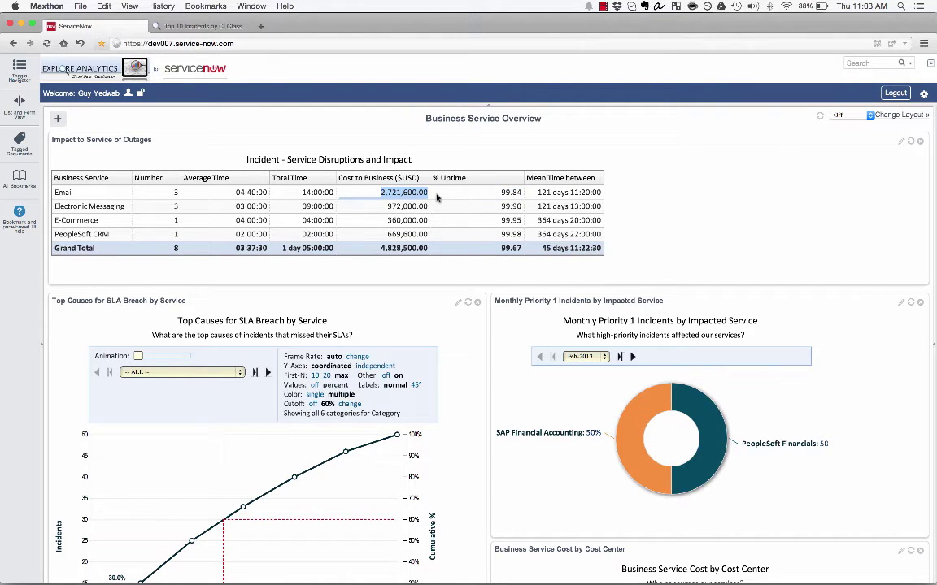
left_click(514, 154)
Scroll through the outage and cost breakdown charts, then show the dashboard list again.
scroll(341, 175, "down", 3)
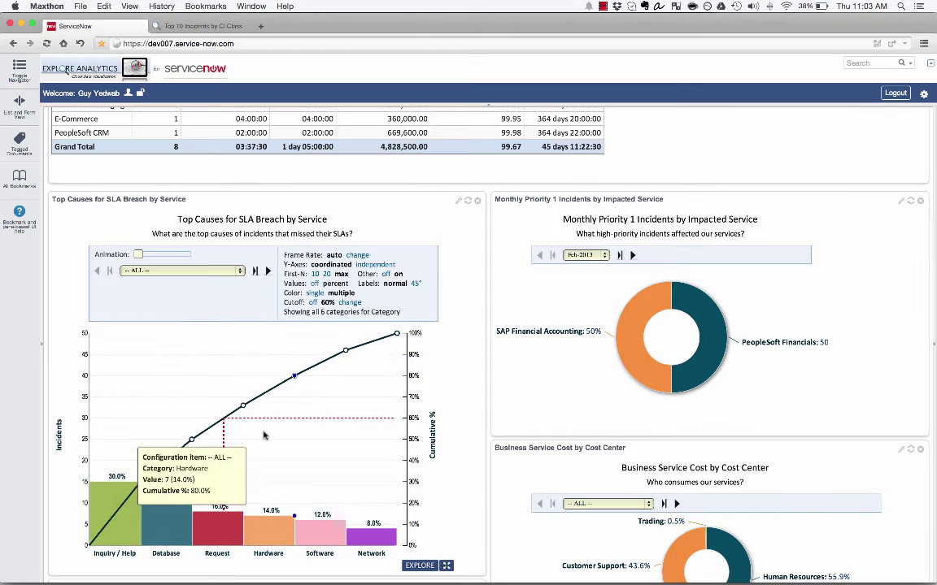
mouse_move(204, 437)
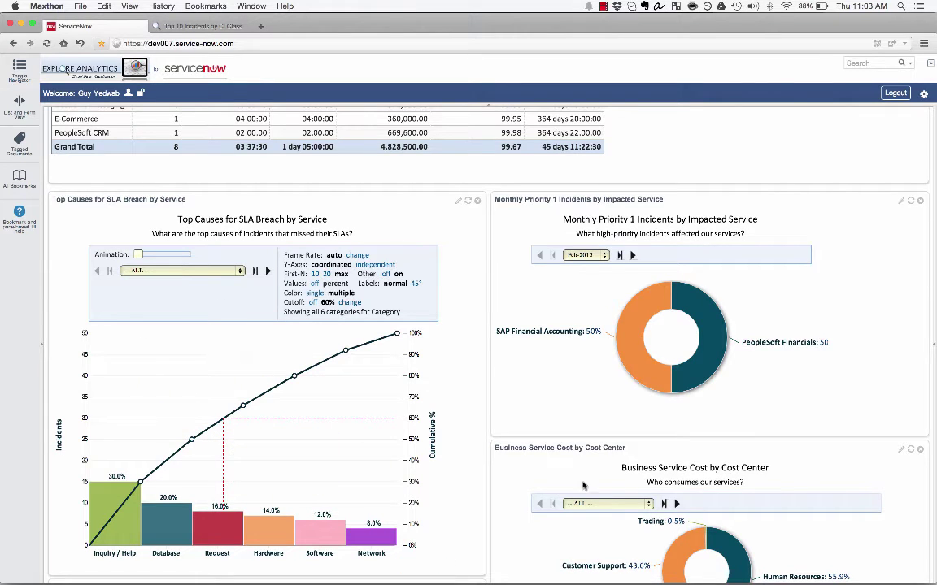
scroll(662, 461, "down", 4)
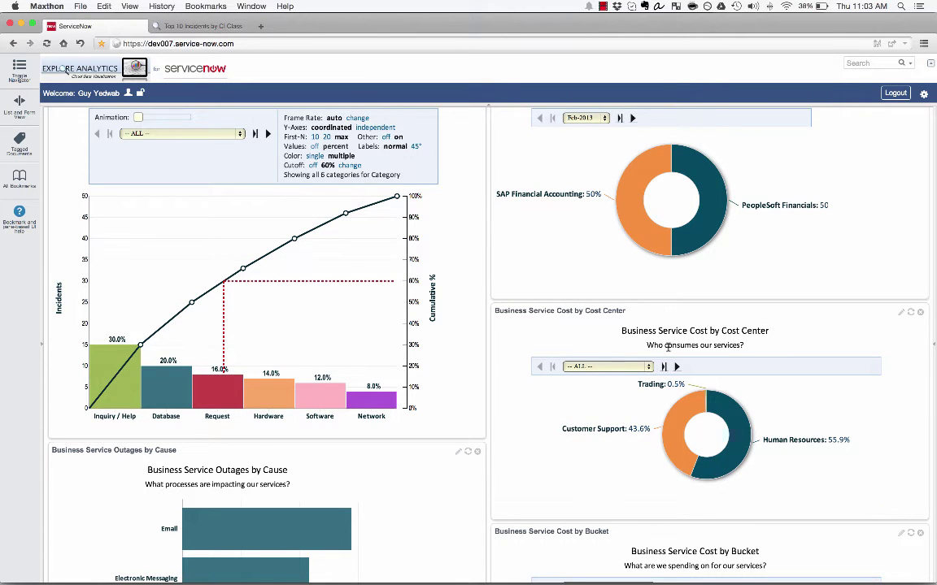
scroll(667, 348, "down", 5)
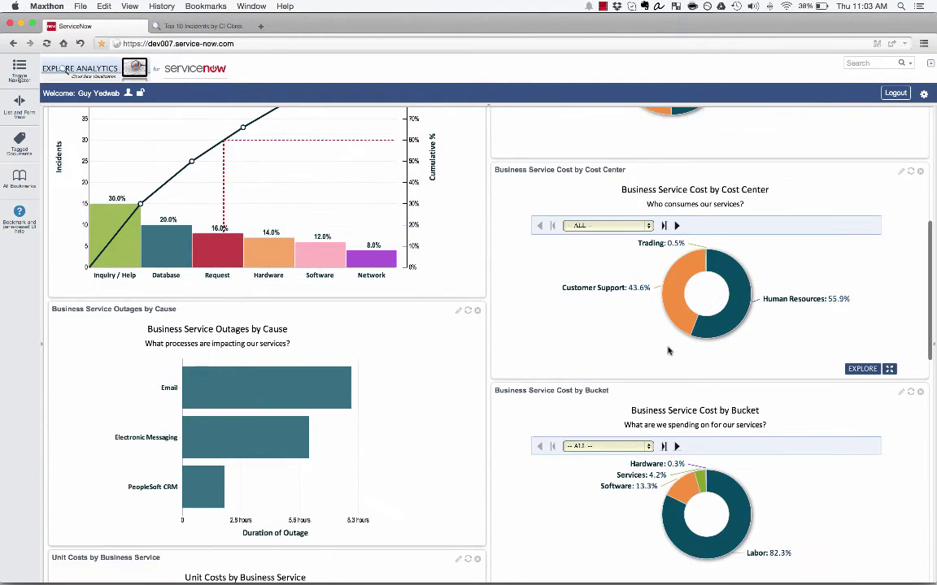
scroll(668, 351, "down", 5)
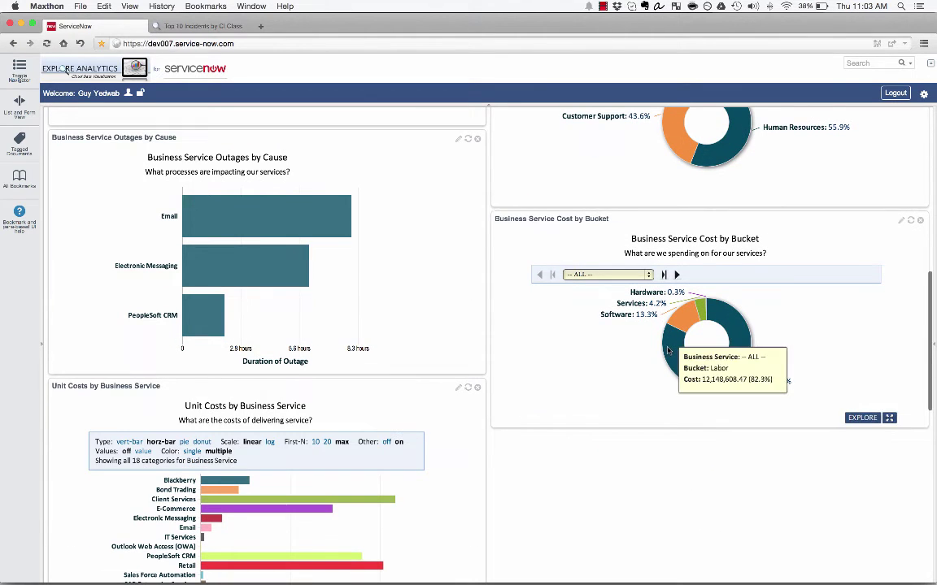
left_click(21, 79)
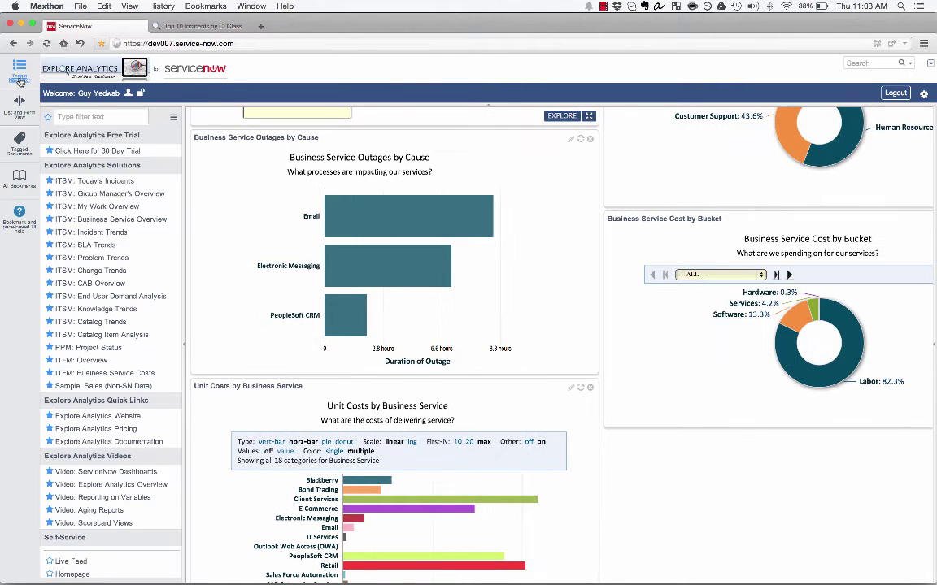
Open ITSM: Incident Trends full-width, then bring back the dashboard list.
left_click(91, 232)
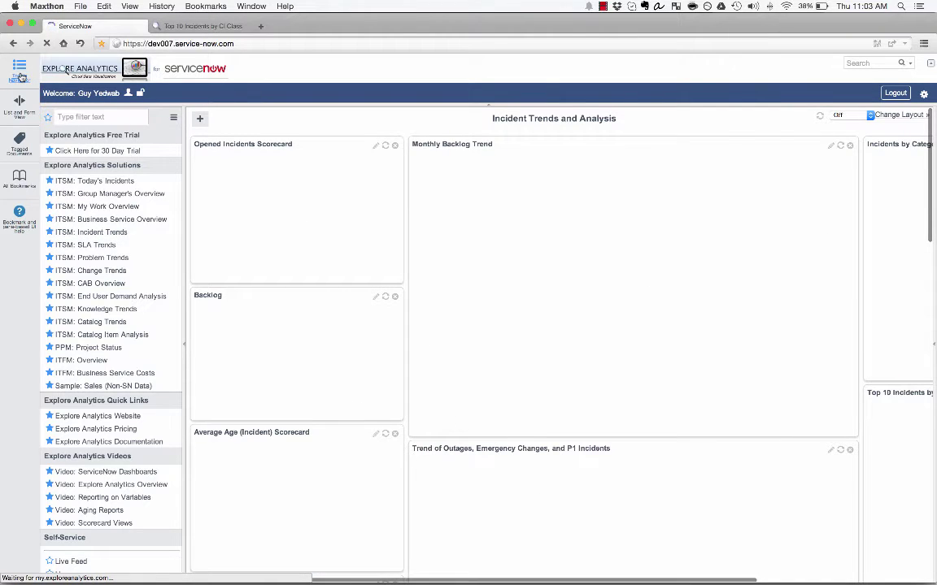
left_click(22, 77)
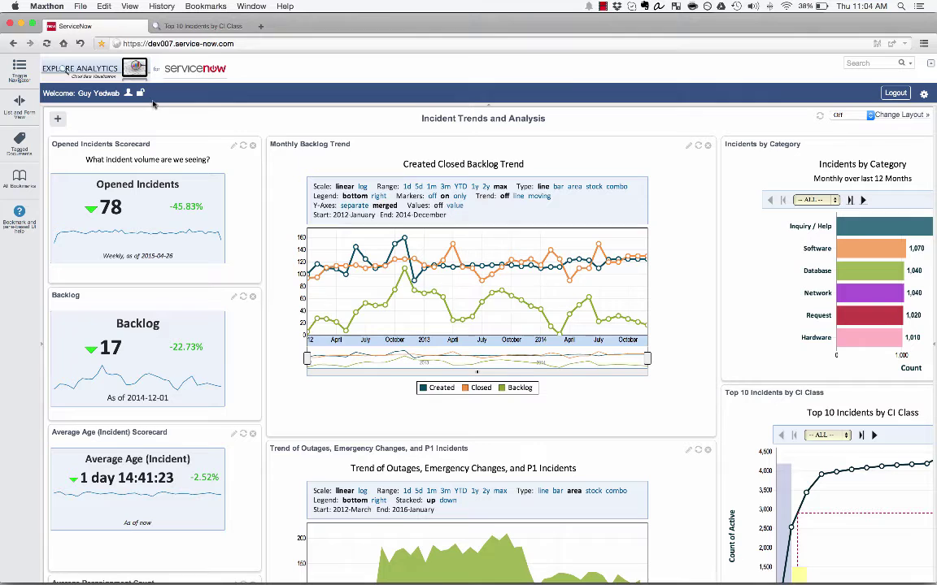
left_click(20, 67)
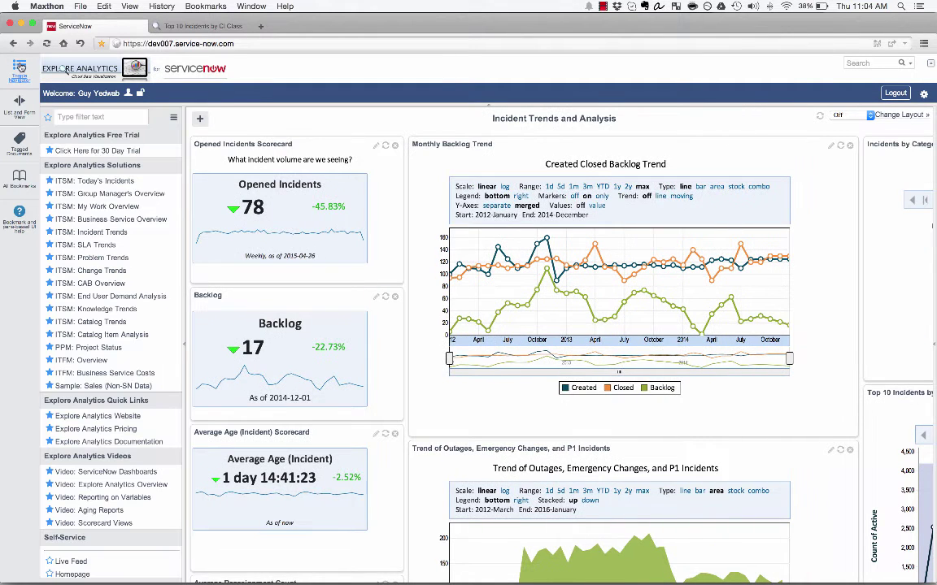
Open ITSM: SLA Trends full-width and check the chart's SLA filter choices without changing them.
left_click(104, 247)
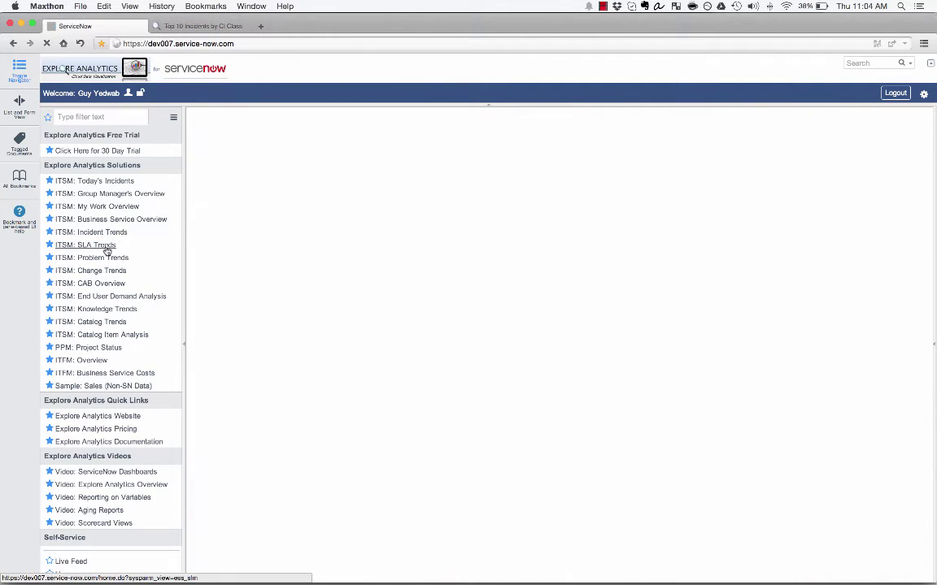
left_click(23, 77)
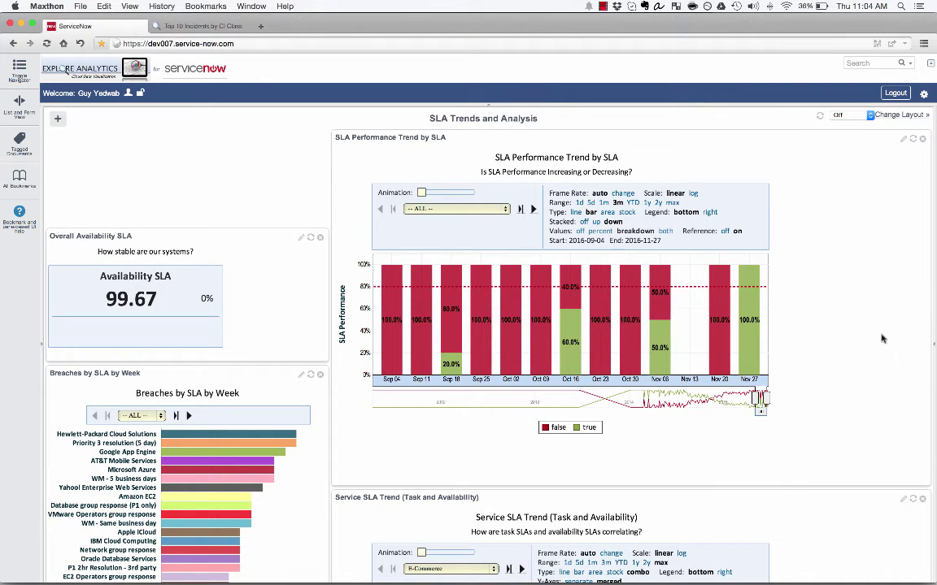
left_click(431, 209)
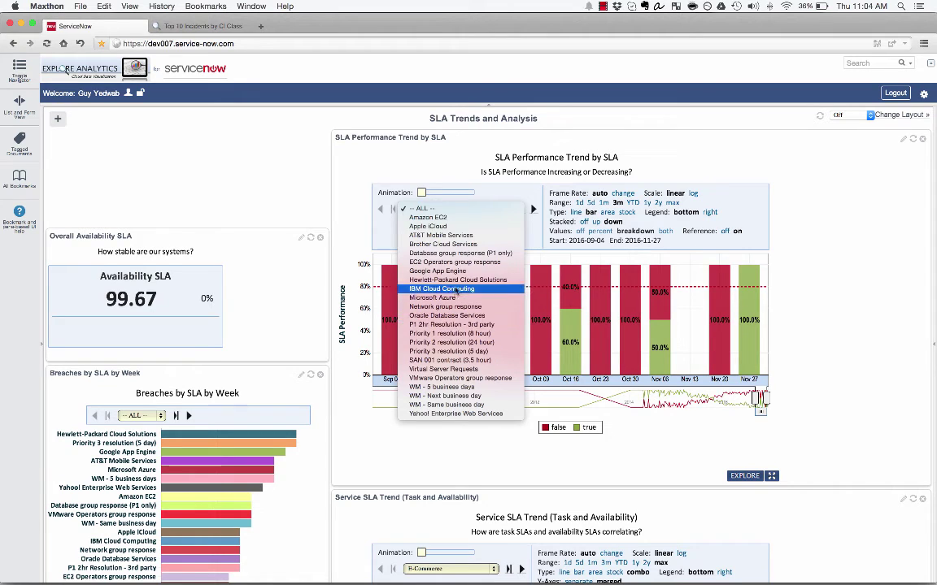
left_click(487, 176)
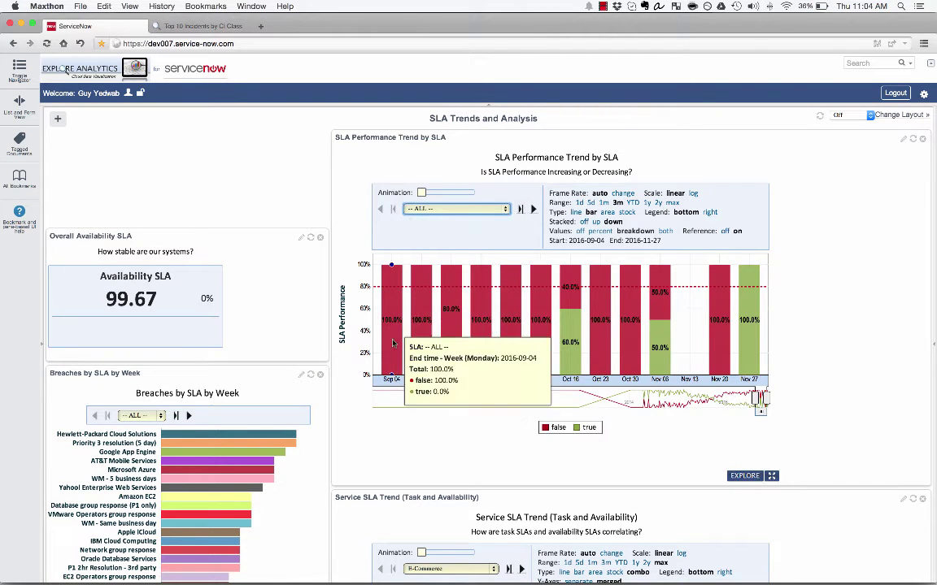
Scroll through the weekly SLA performance and breach charts, then show the dashboard list.
scroll(402, 356, "down", 4)
scroll(402, 356, "down", 3)
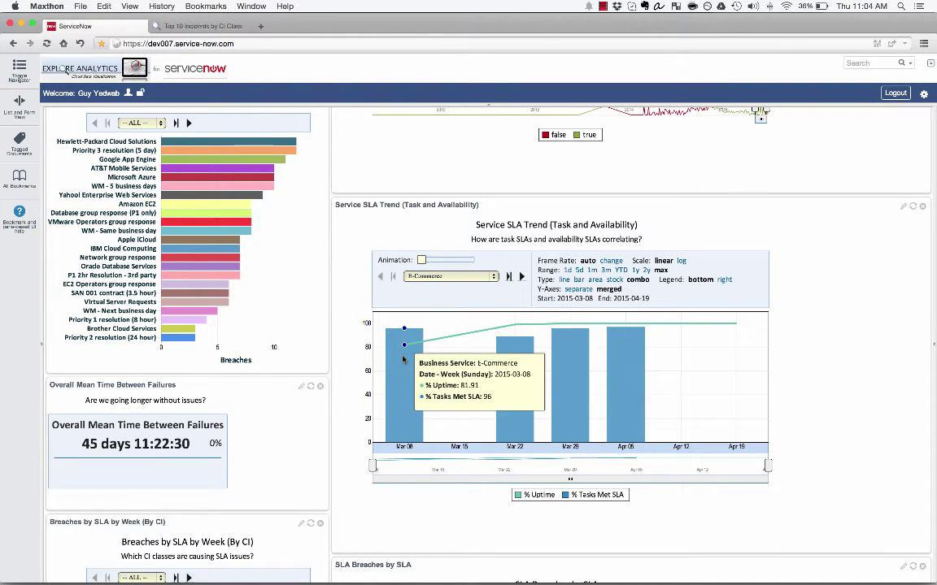
scroll(402, 357, "up", 7)
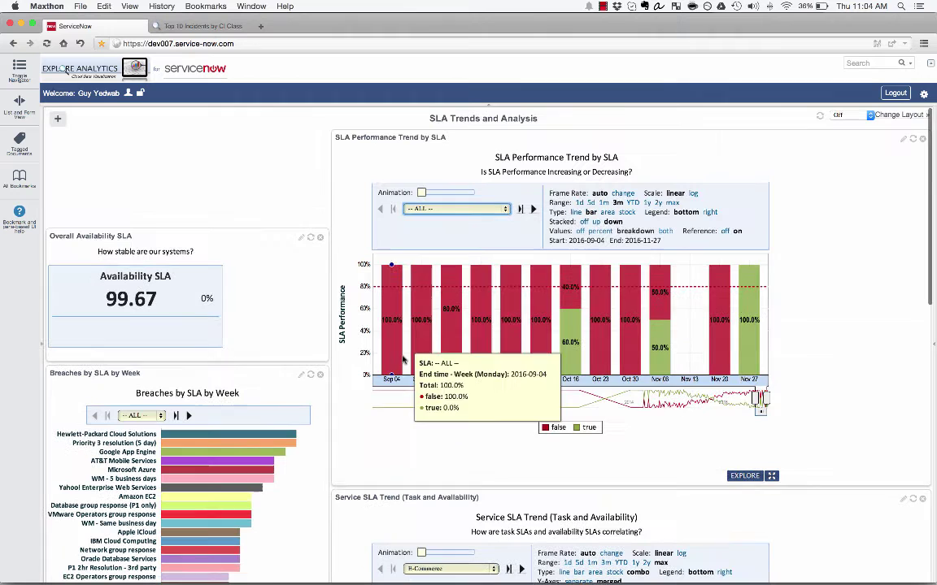
left_click(21, 72)
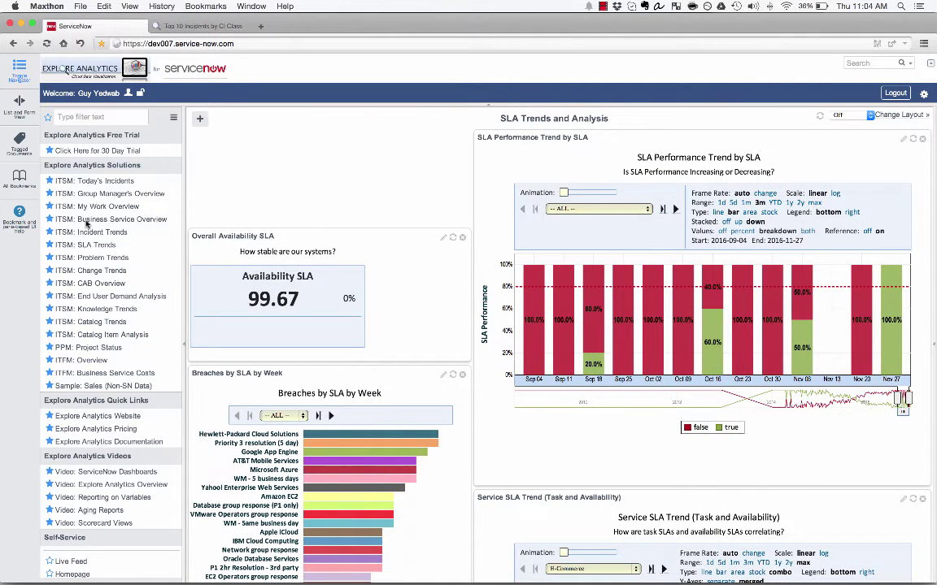
Open ITSM: Change Trends, review the emergency-change widgets and CI-class Pareto chart, then show the list.
left_click(105, 270)
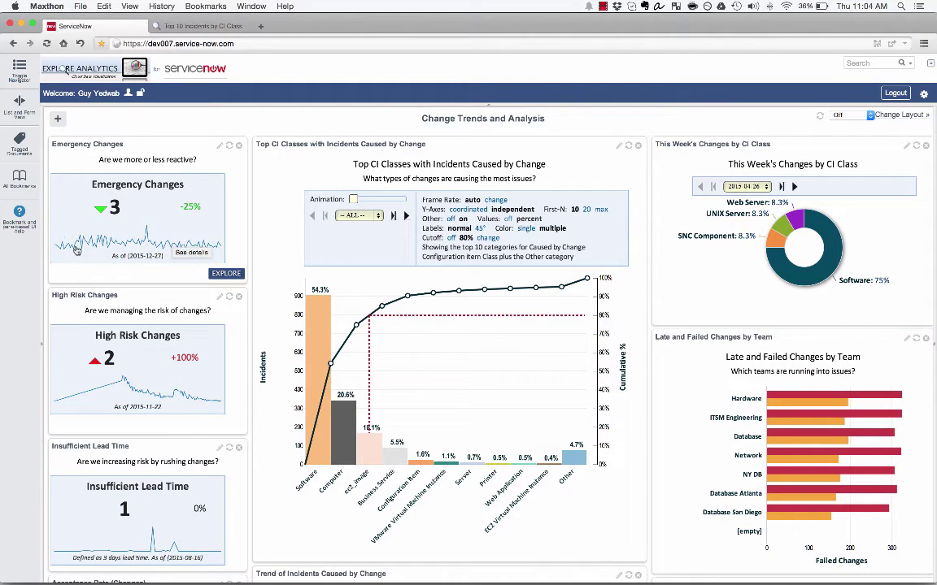
mouse_move(204, 314)
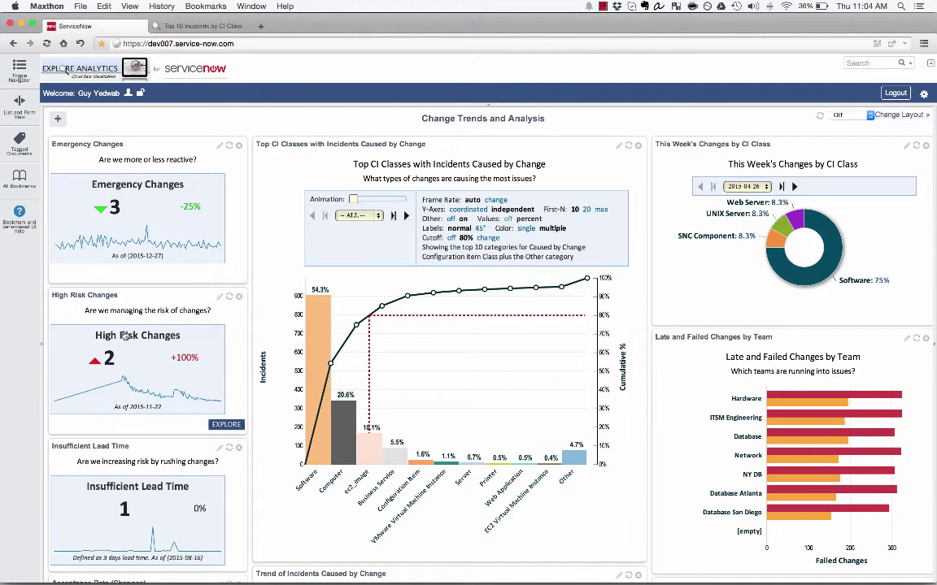
mouse_move(297, 404)
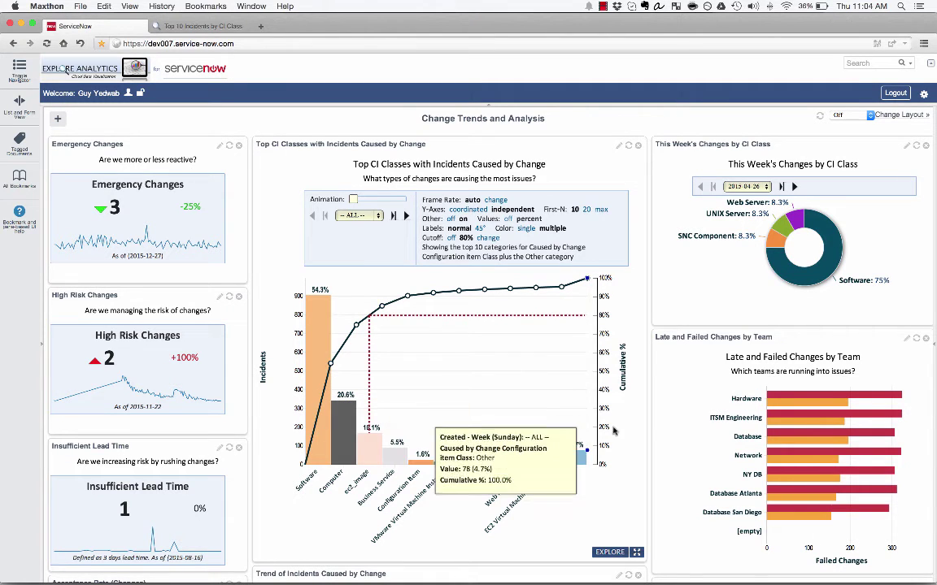
scroll(797, 319, "down", 2)
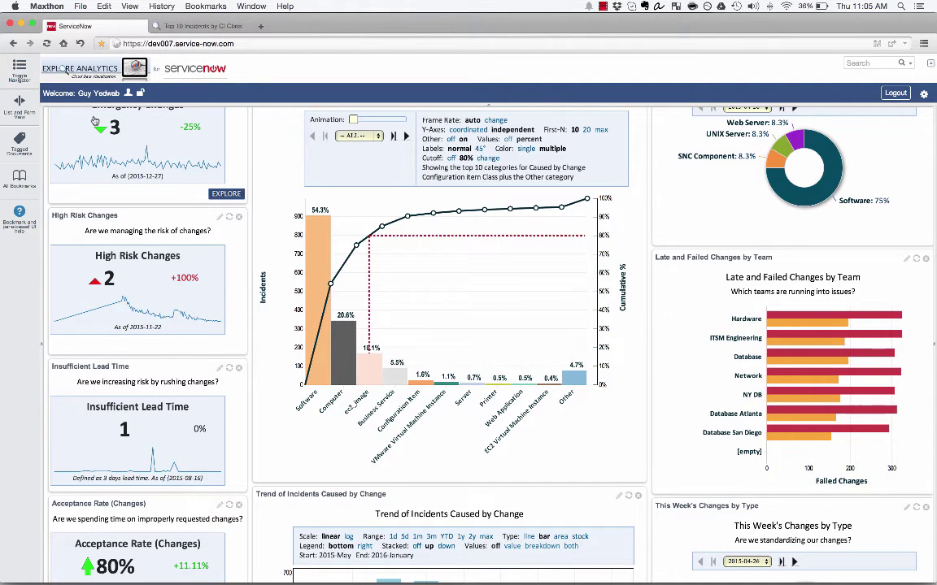
left_click(20, 65)
Open ITSM: CAB Overview full-width and scroll through its lead-time approval tables.
left_click(89, 283)
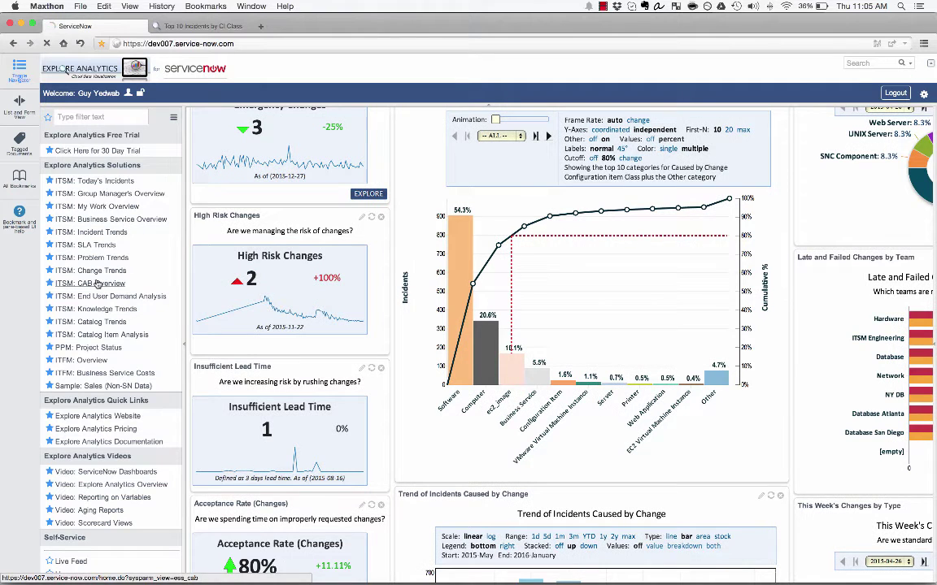
left_click(22, 77)
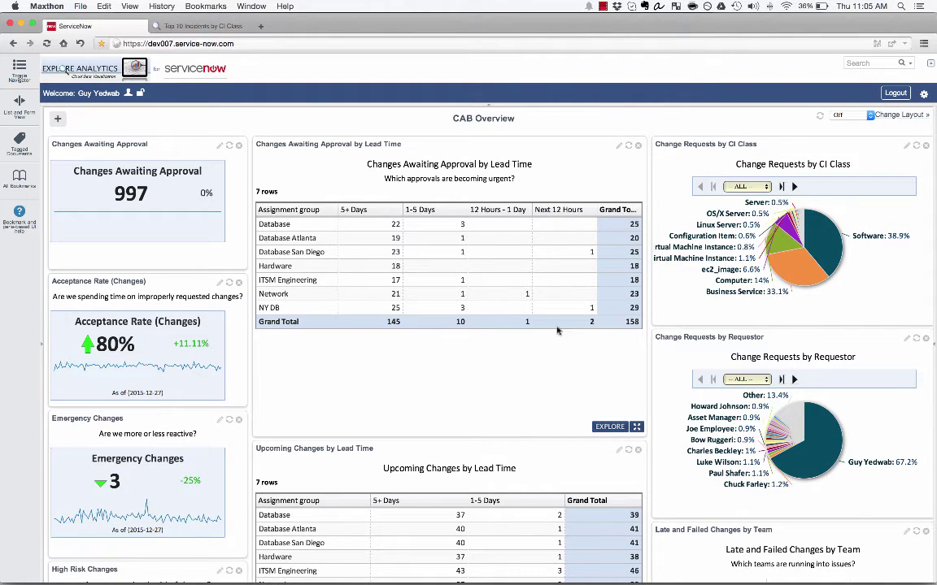
scroll(564, 343, "down", 4)
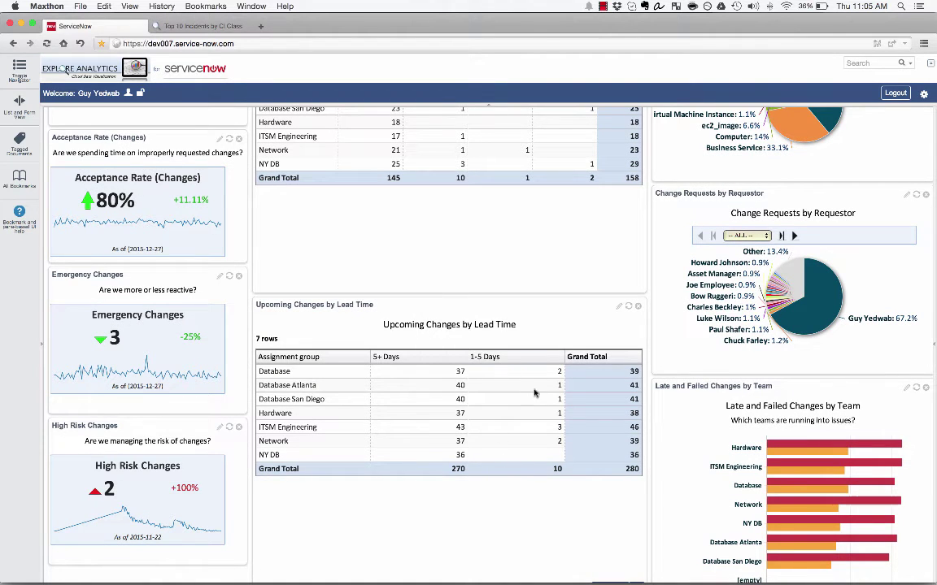
scroll(534, 392, "up", 4)
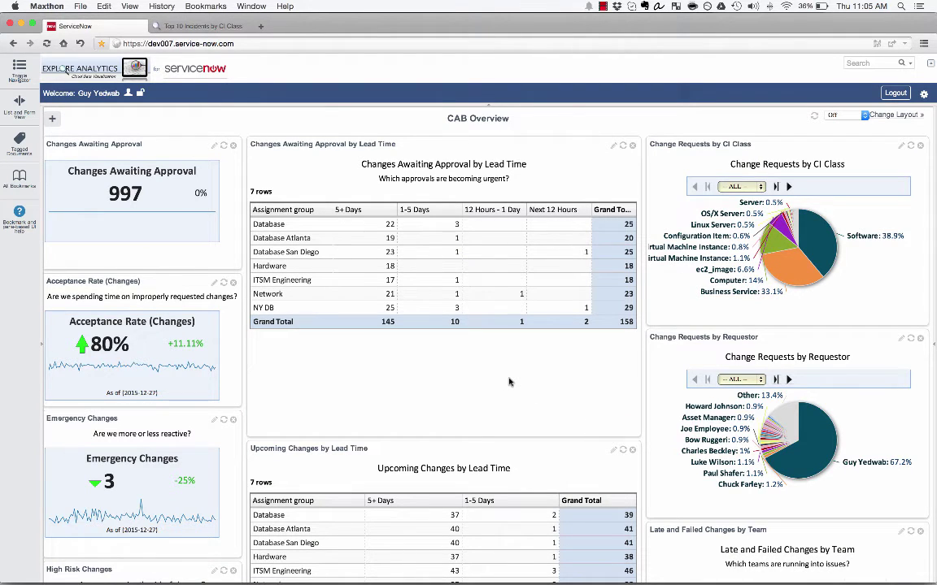
left_click(19, 72)
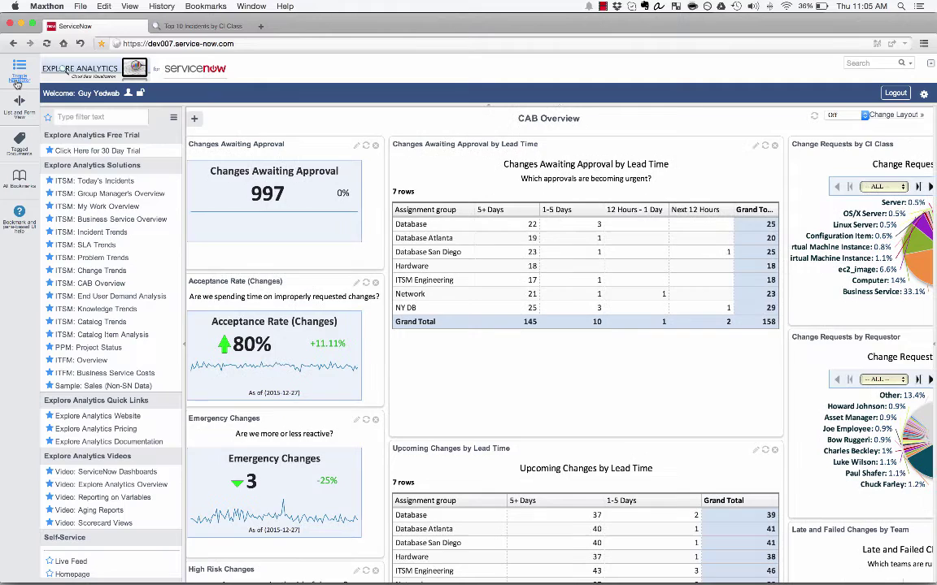
left_click(106, 296)
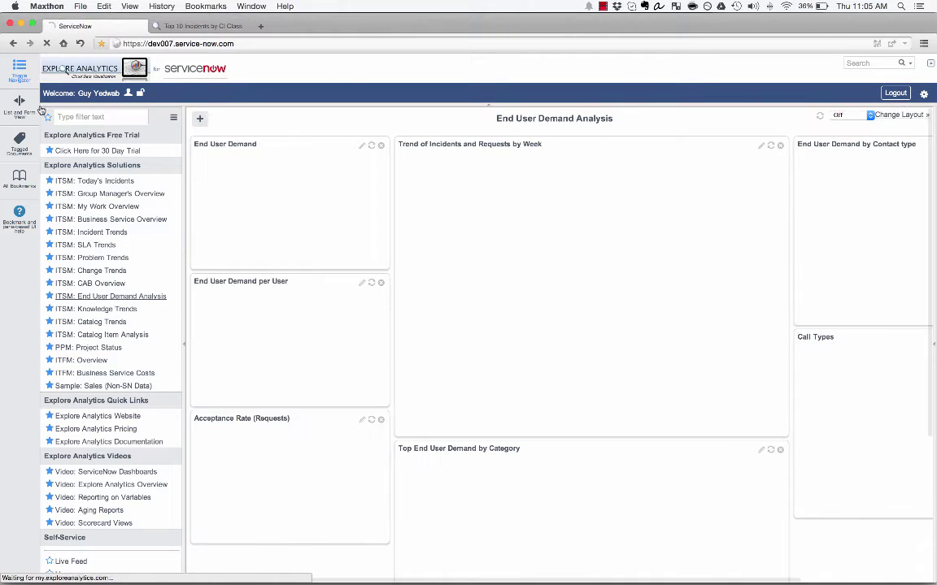
left_click(17, 79)
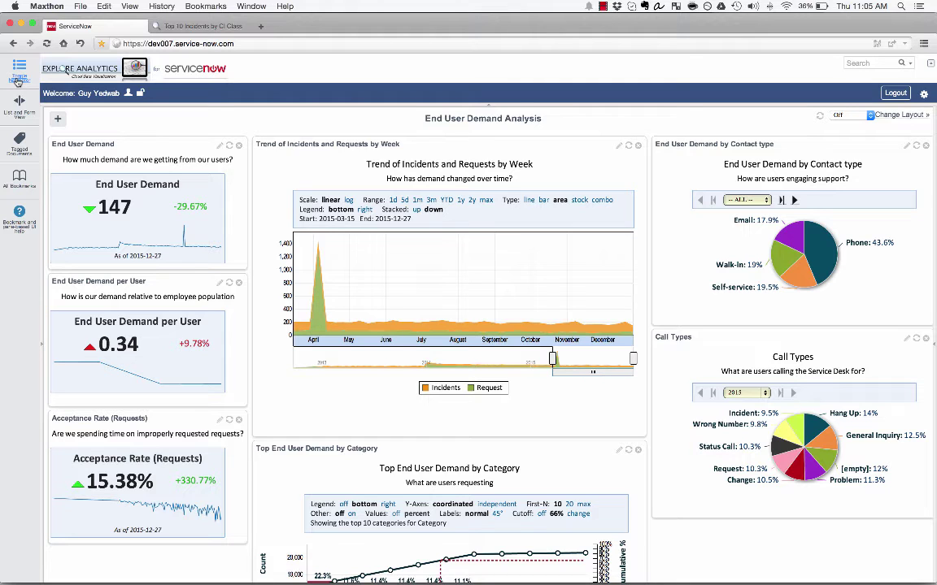
mouse_move(313, 248)
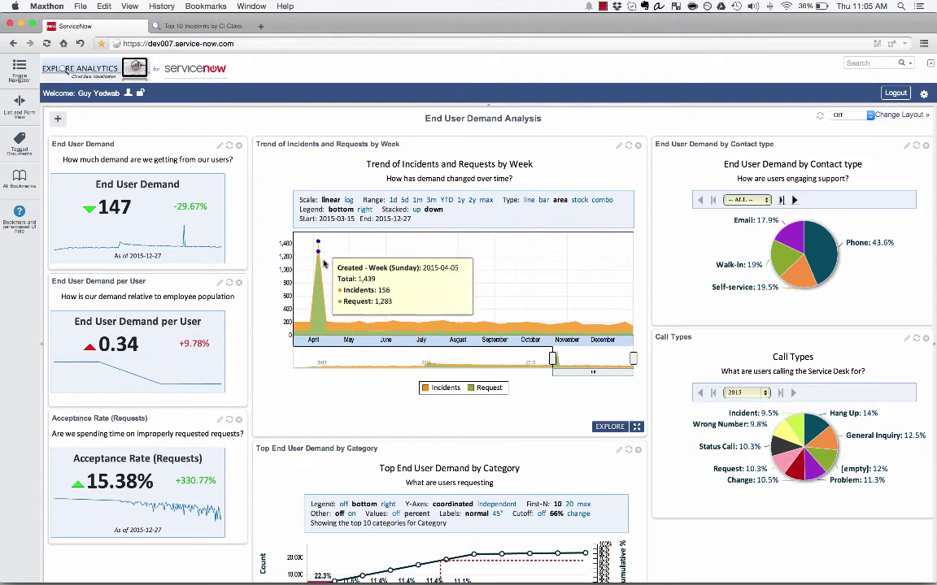
mouse_move(832, 248)
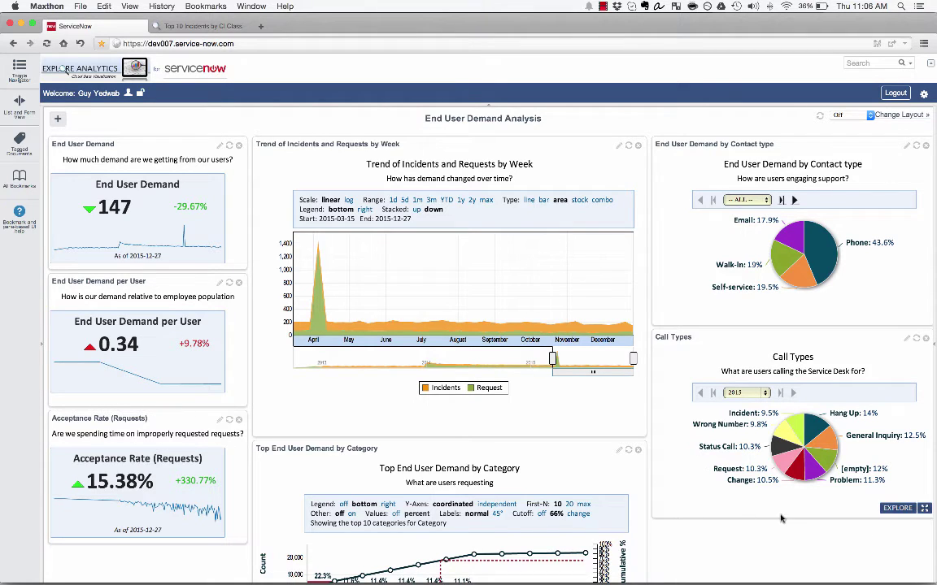
Open ITSM: Knowledge Trends full-width and scroll through its article rating and search charts.
mouse_move(788, 462)
mouse_move(827, 439)
left_click(11, 69)
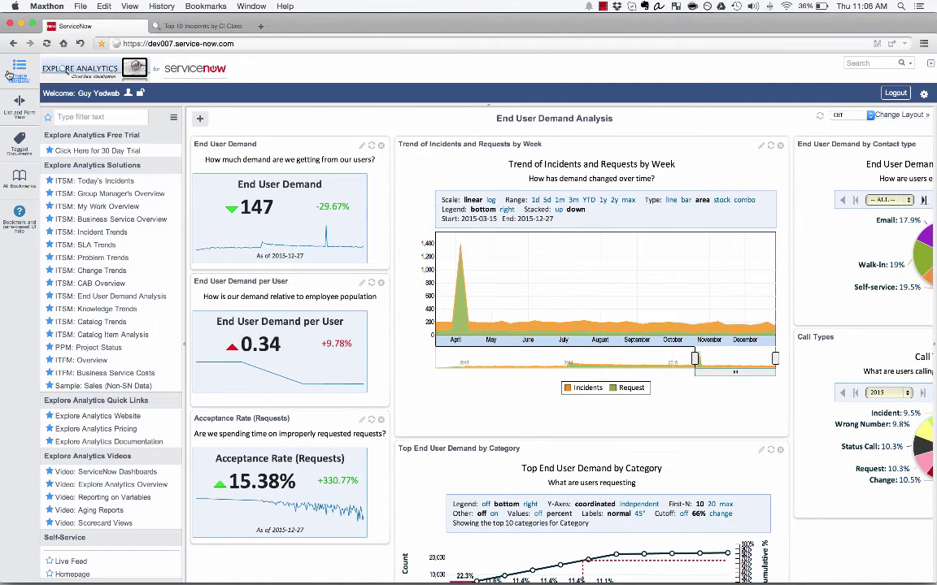
left_click(103, 311)
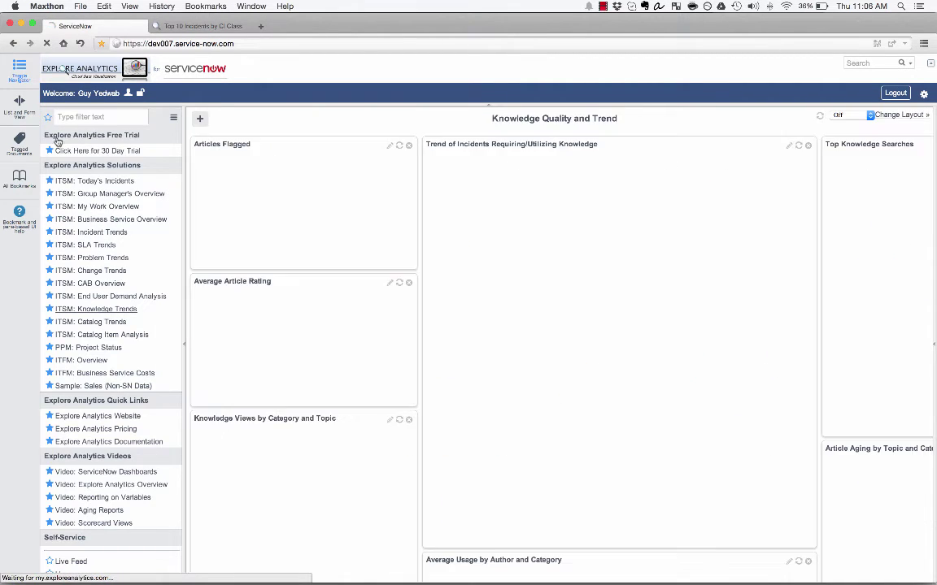
left_click(22, 70)
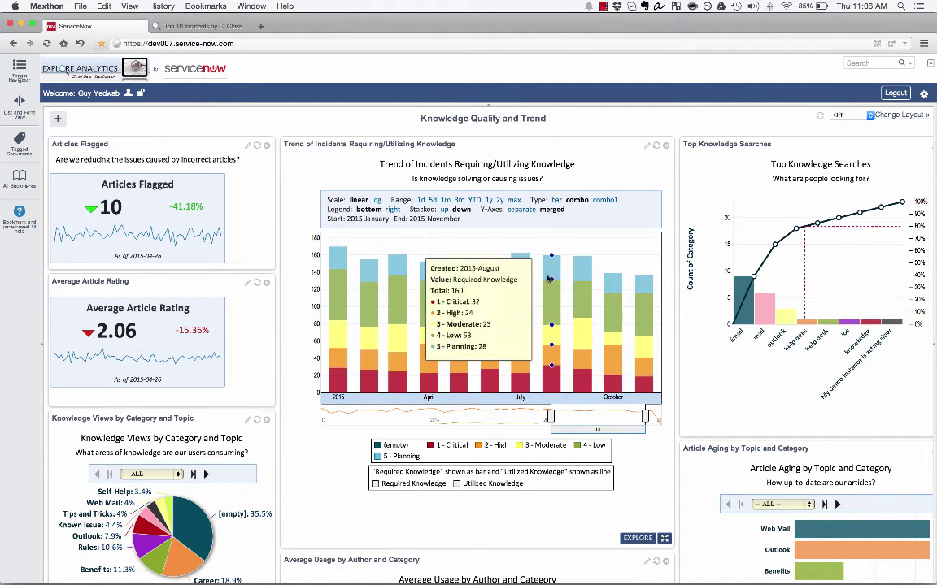
mouse_move(606, 285)
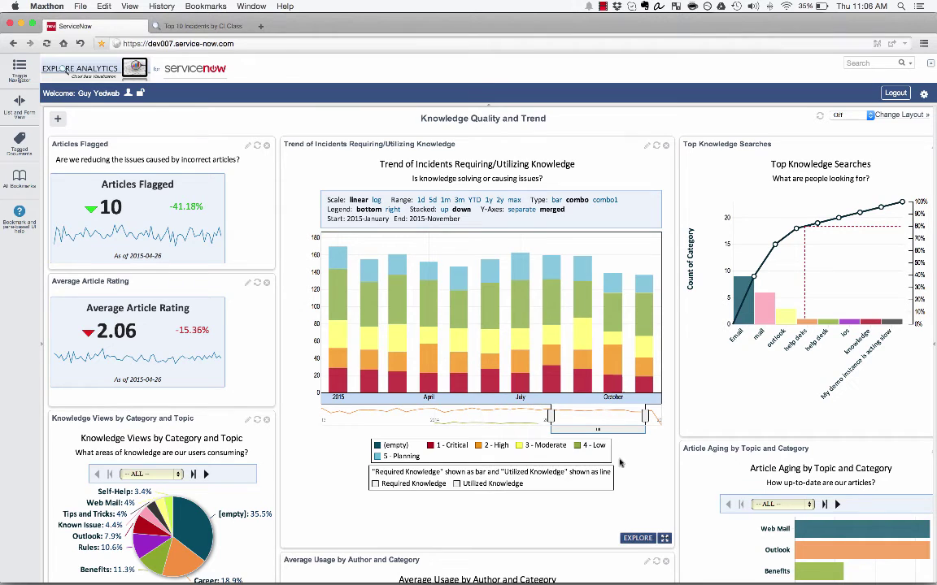
scroll(626, 412, "down", 5)
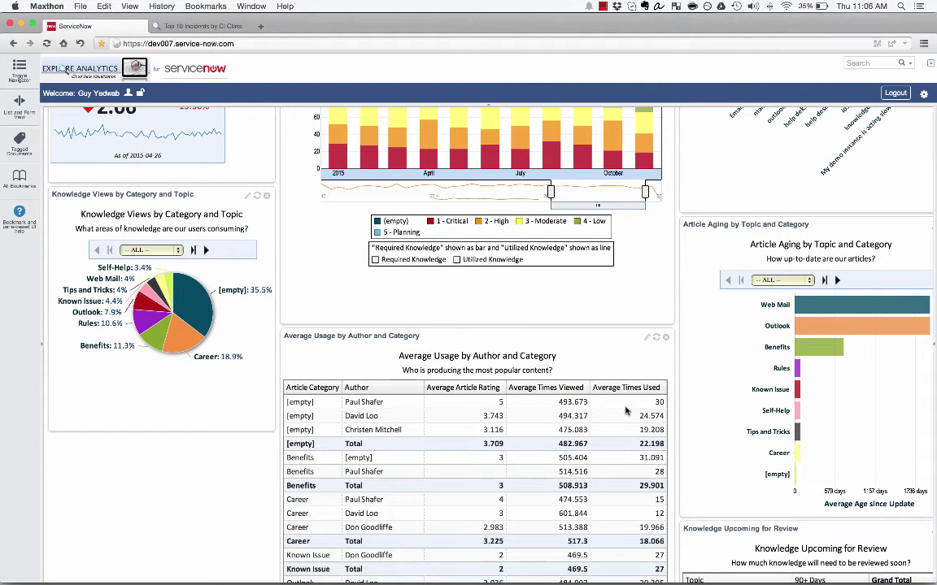
scroll(626, 412, "up", 5)
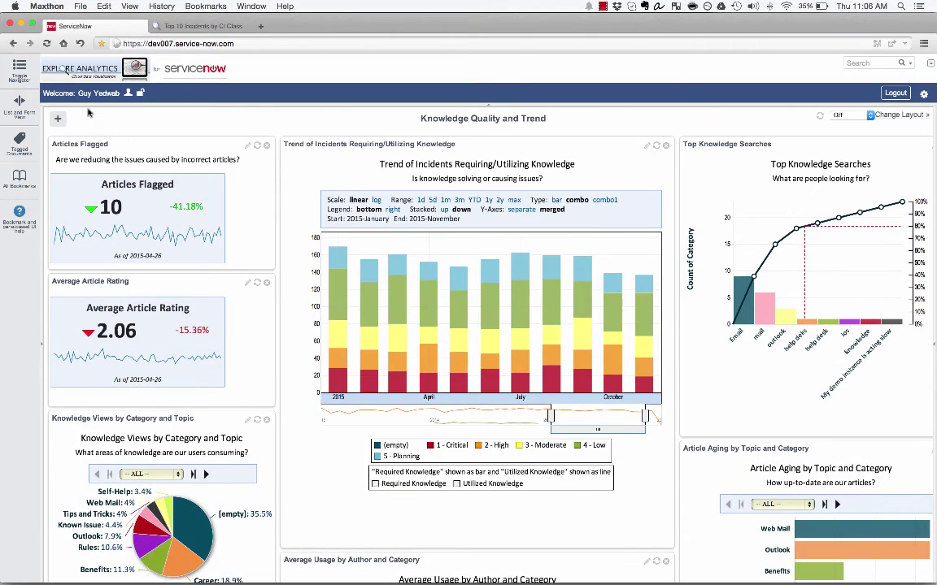
Open ITSM: Catalog Trends with the dashboard list hidden and scroll down its request charts.
left_click(18, 69)
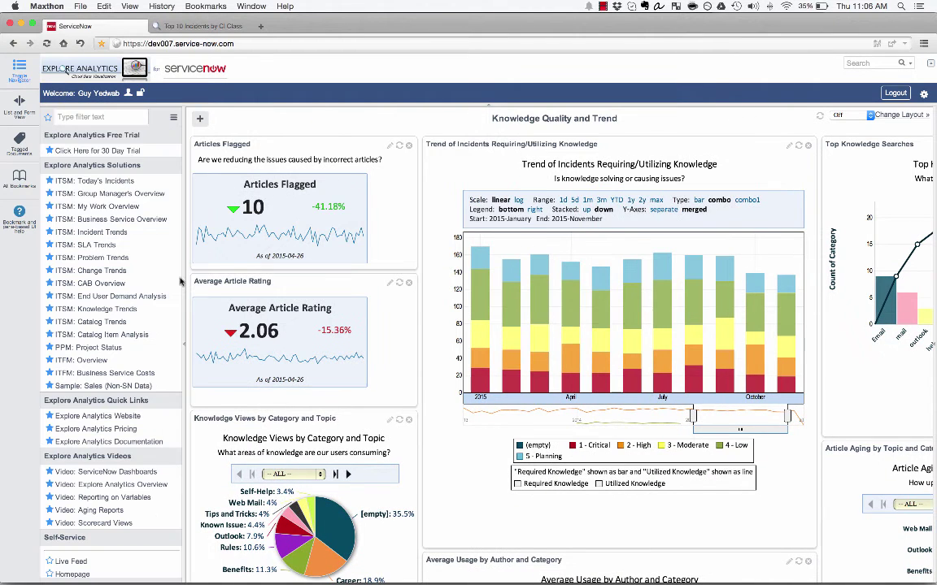
left_click(113, 325)
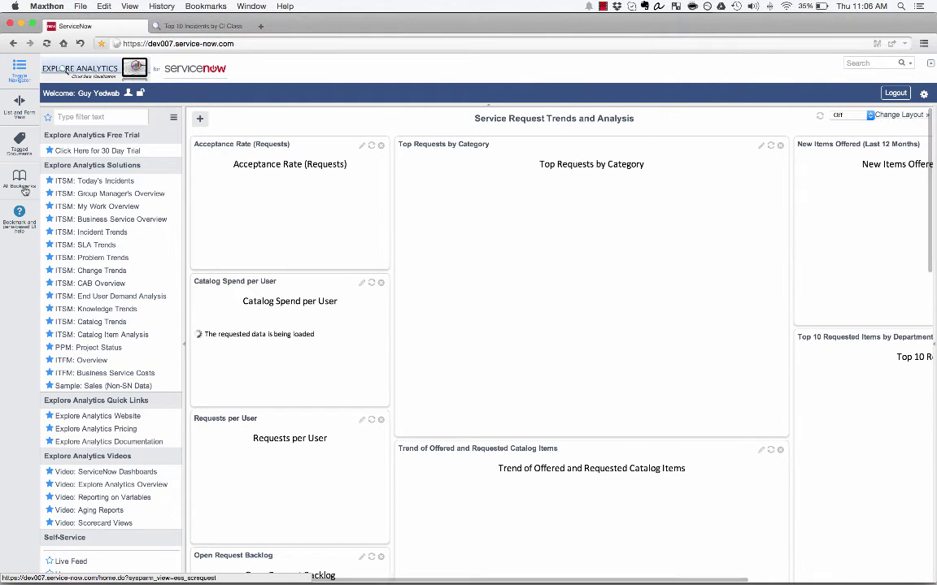
left_click(19, 72)
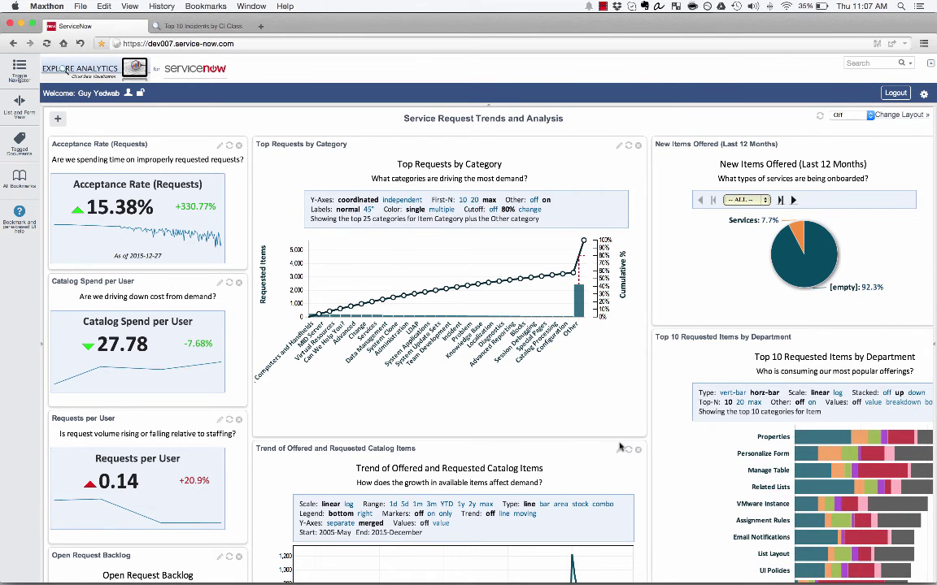
scroll(512, 390, "down", 5)
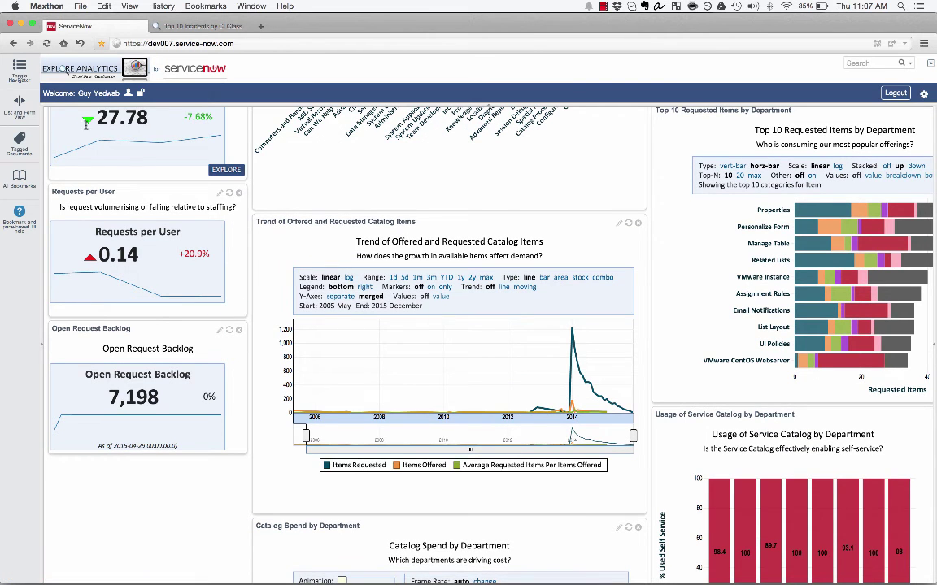
Open ITSM: Catalog Item Analysis with the dashboard list hidden.
left_click(20, 65)
left_click(128, 335)
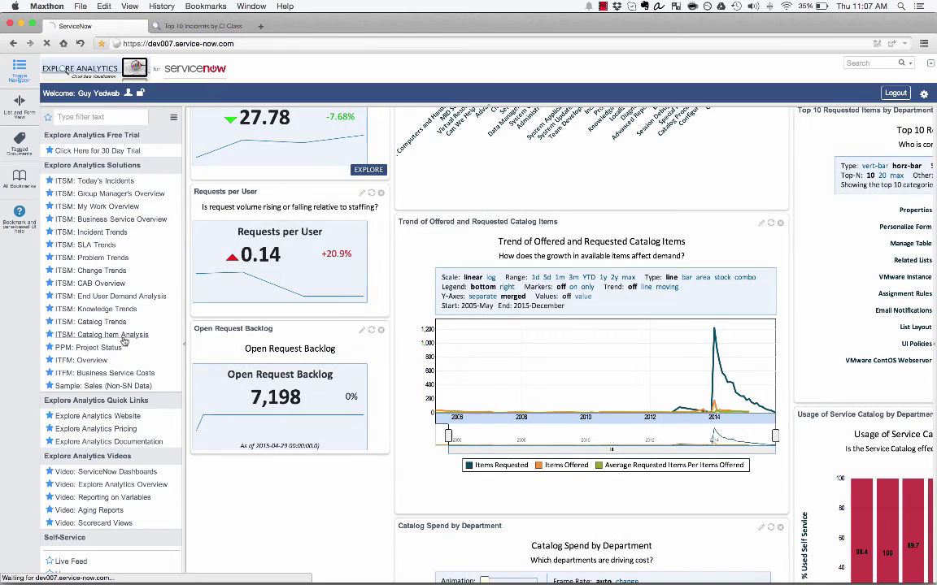
left_click(23, 72)
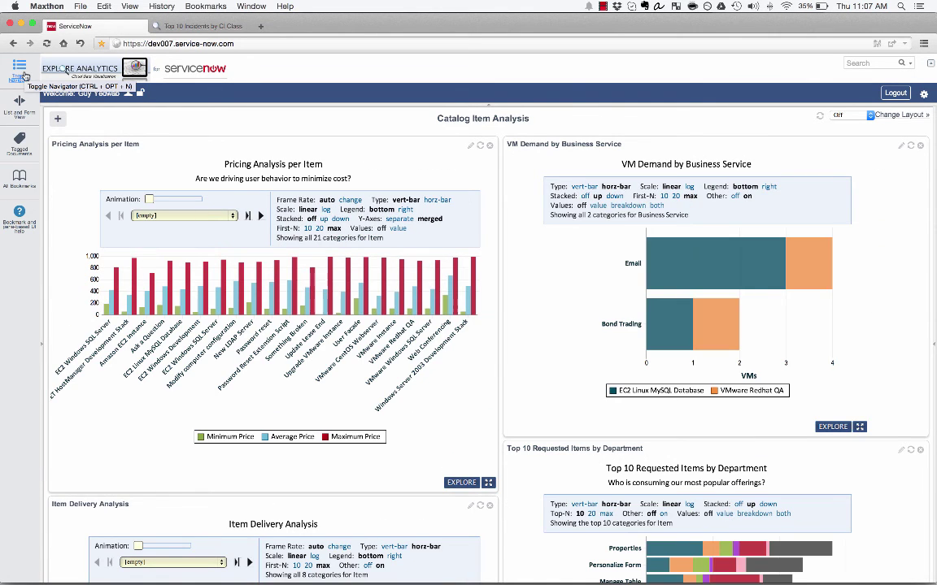
Review the pricing-per-item and VM demand charts, then show the dashboard list again.
mouse_move(180, 280)
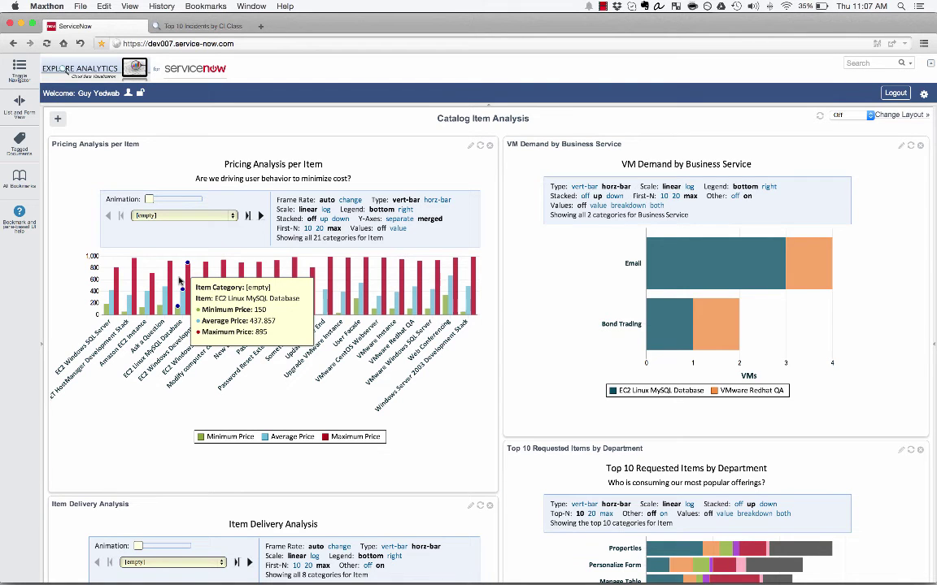
scroll(167, 481, "down", 5)
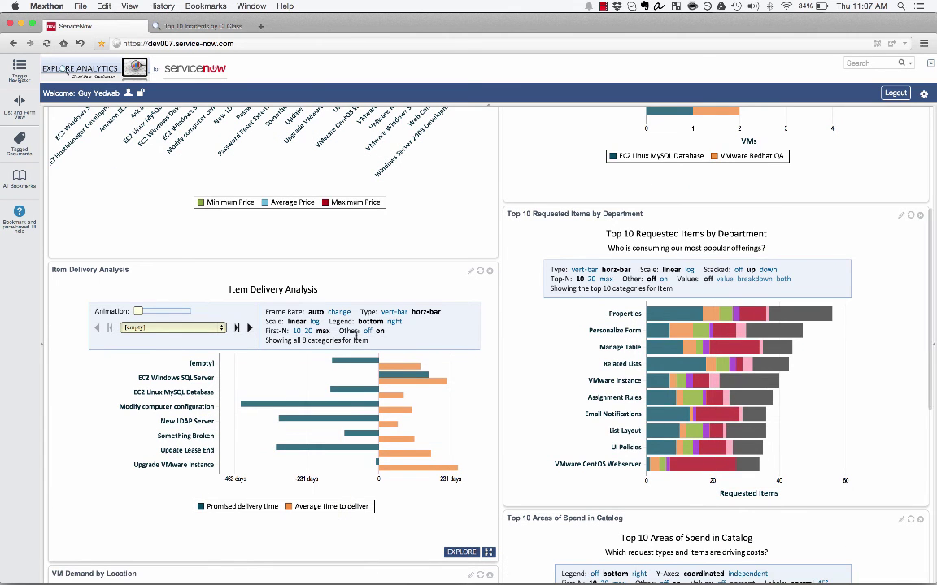
mouse_move(380, 374)
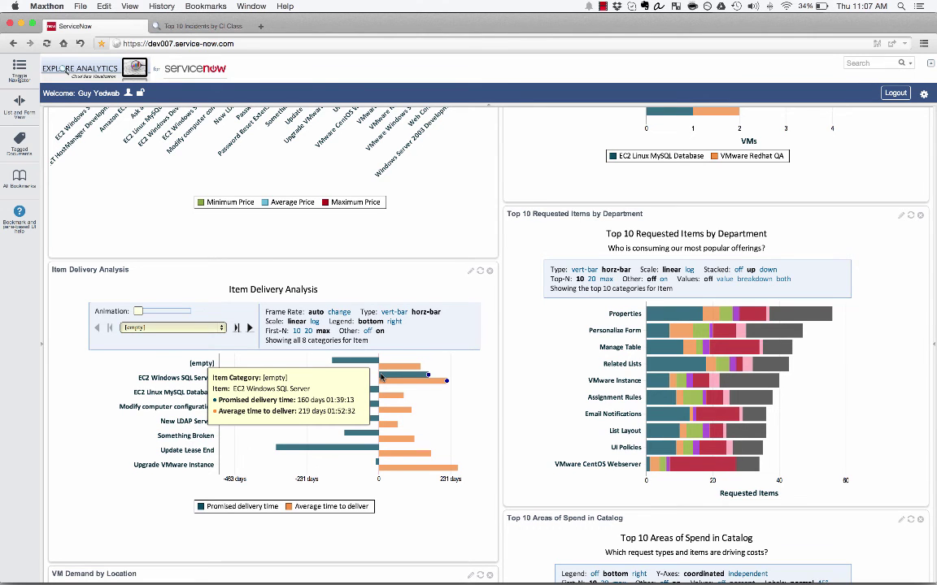
scroll(380, 376, "up", 5)
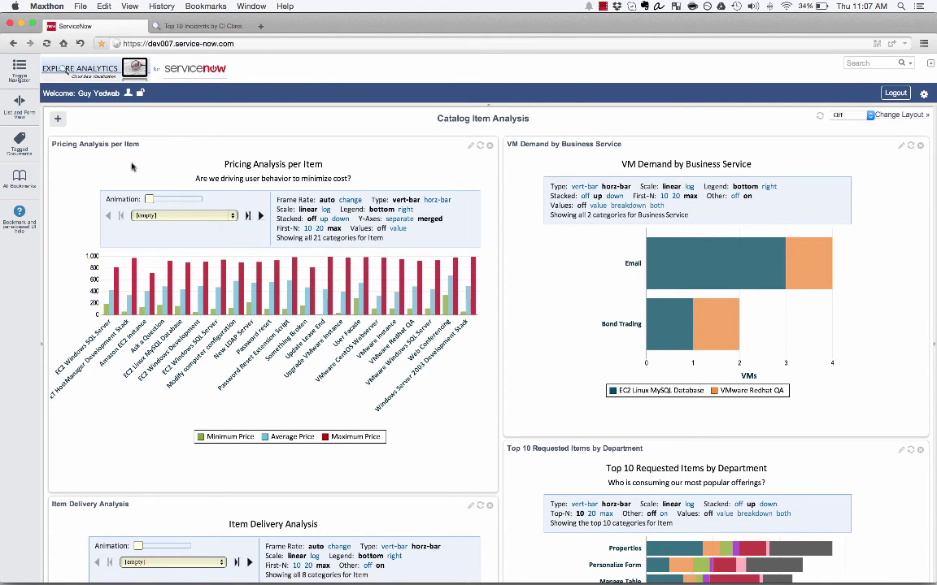
left_click(19, 67)
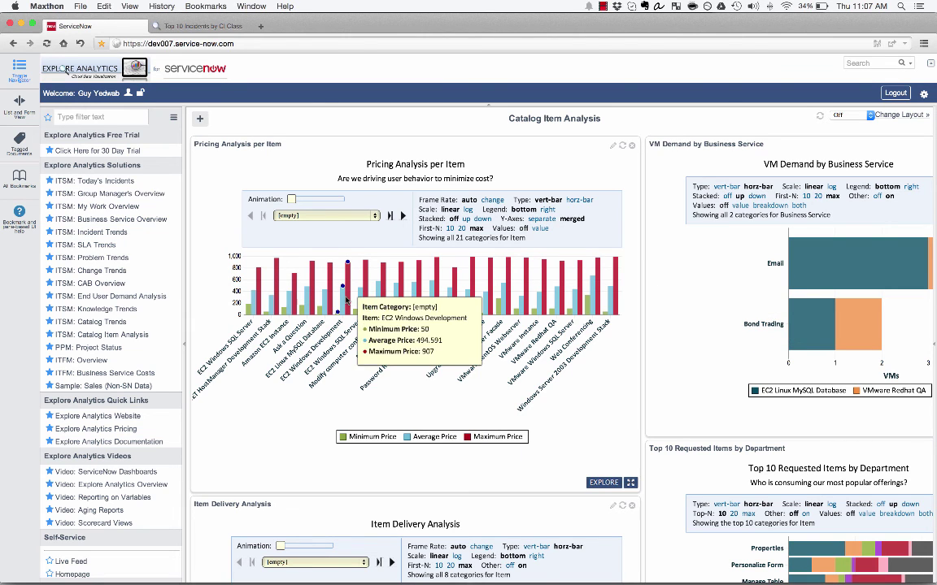
Show VM Demand as breakdown-labelled vertical bars filtered to EC2 Linux MySQL Database, then open Email's details.
left_click(13, 78)
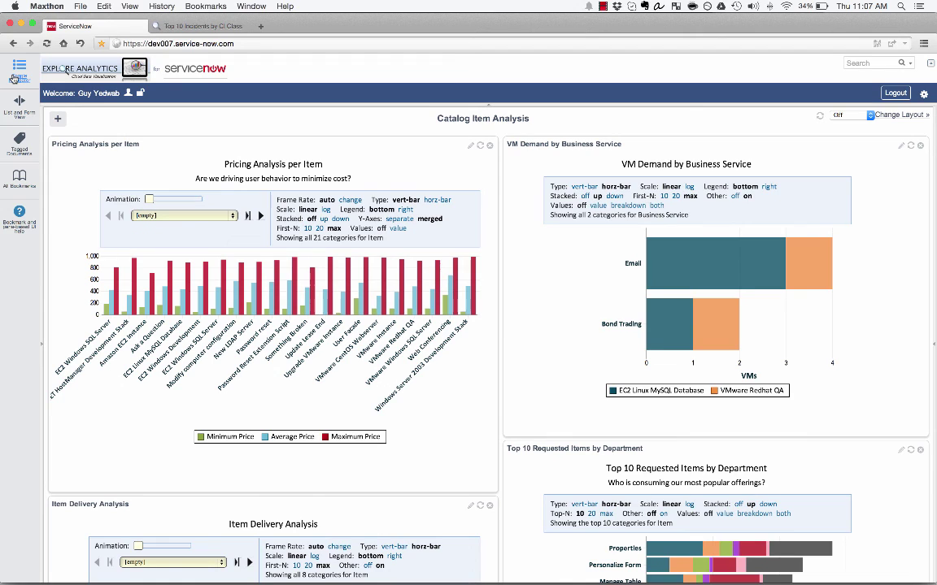
left_click(628, 206)
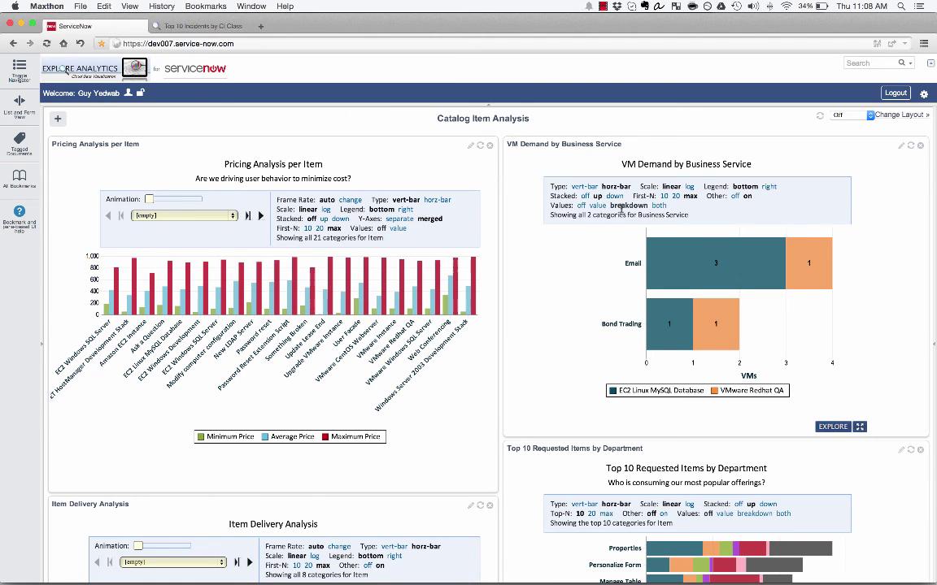
left_click(583, 186)
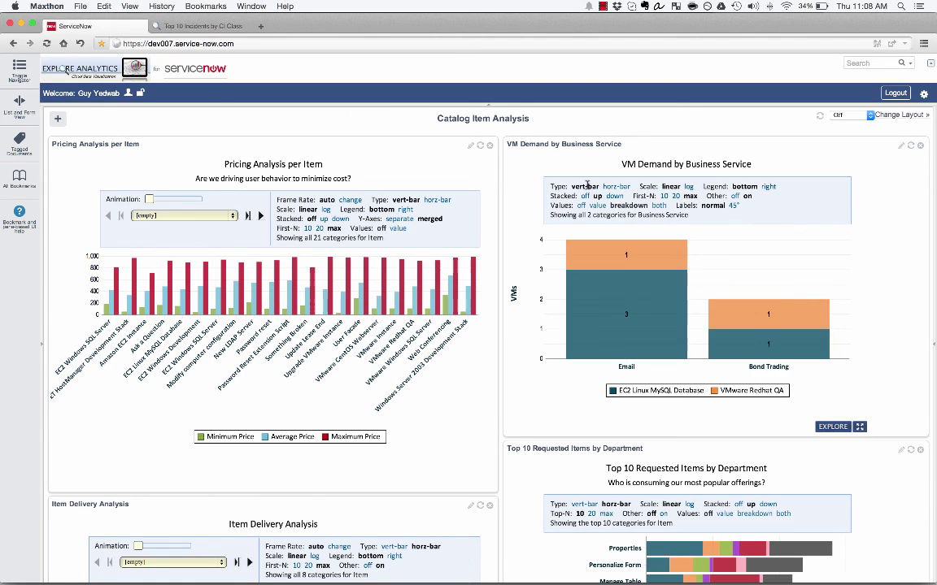
left_click(677, 392)
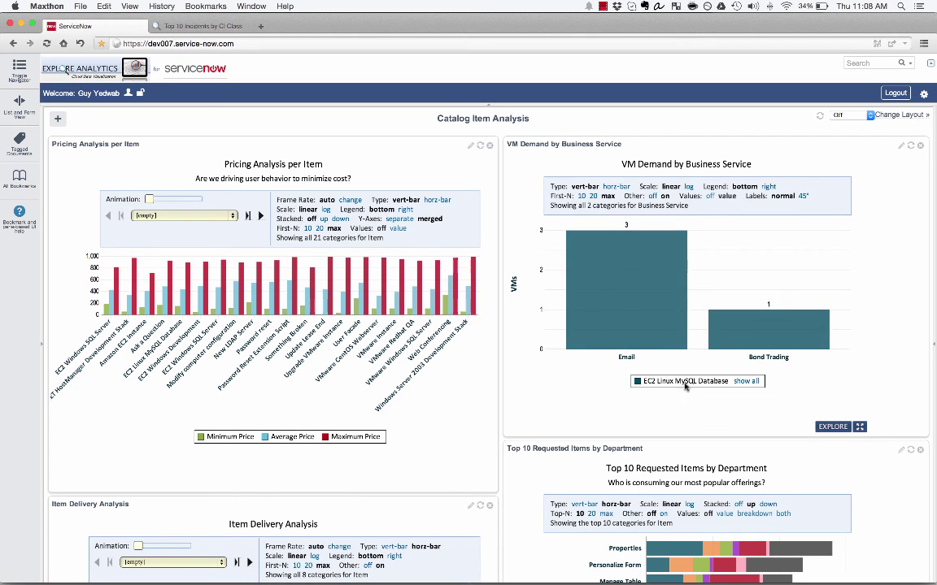
left_click(680, 346)
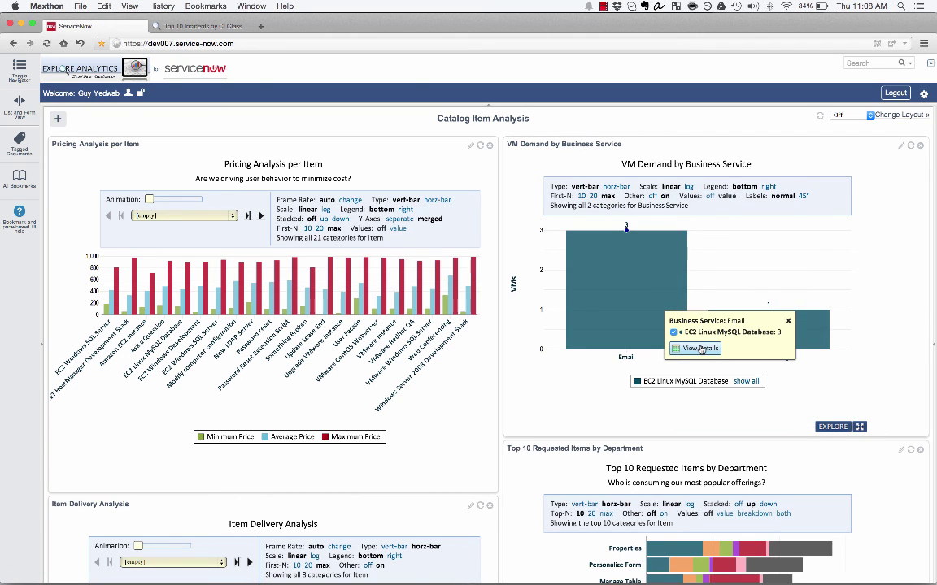